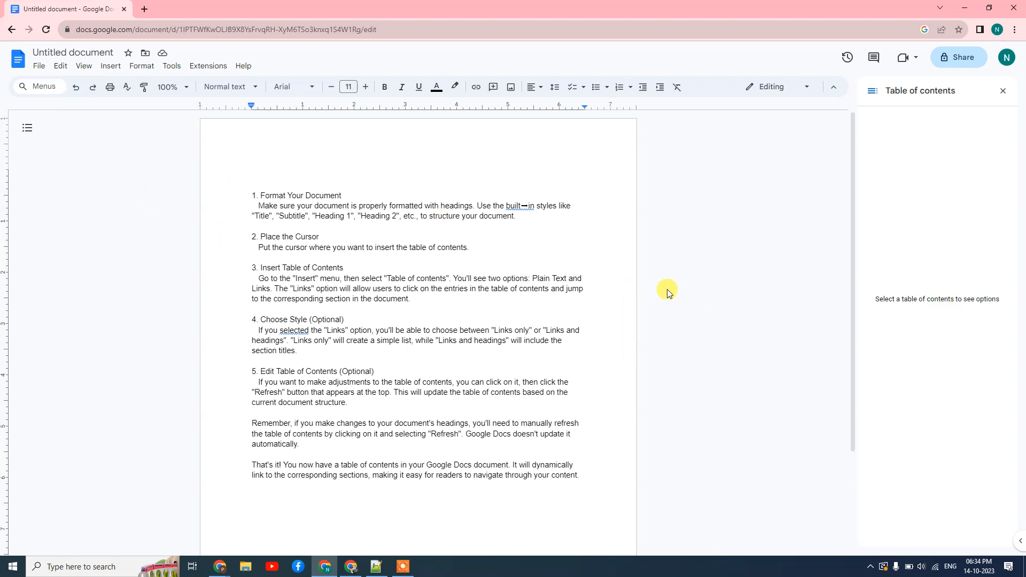
Step: Close the table of contents sidebar and insert a page break before "1. Format Your Document" to leave a blank first page
click(361, 278)
click(363, 279)
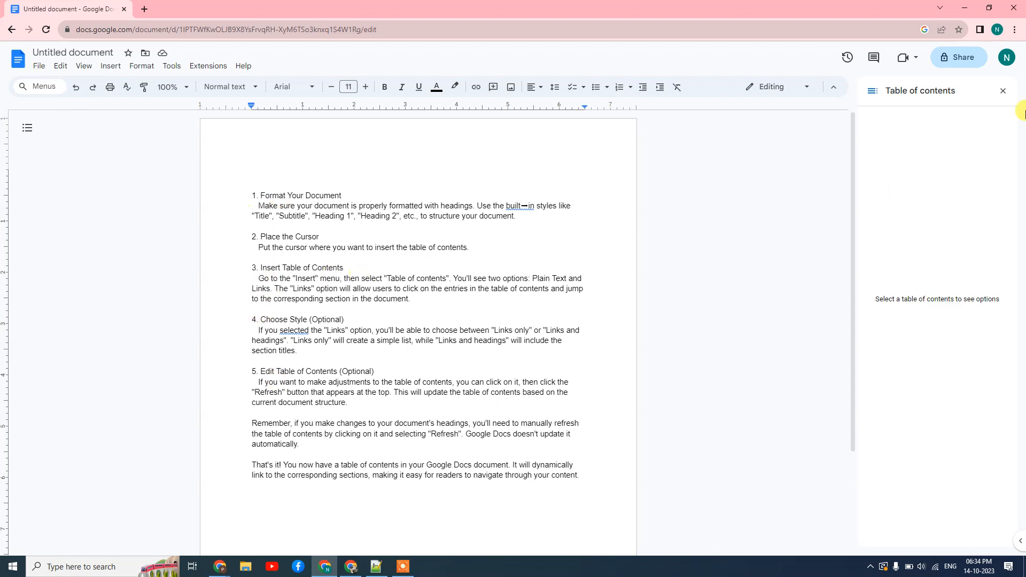
click(1003, 92)
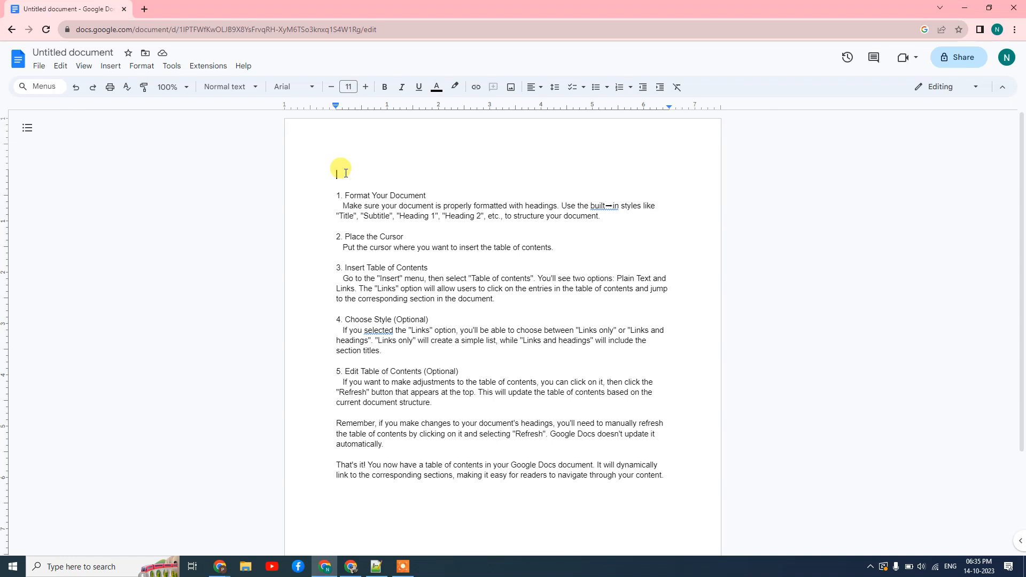
key(ctrl+Return)
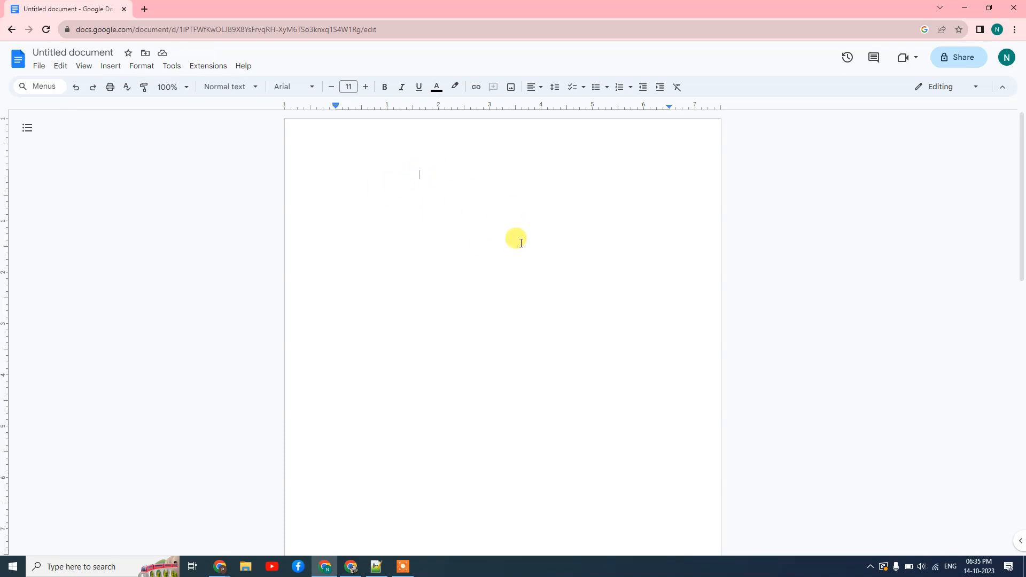
scroll(522, 243, down, 10)
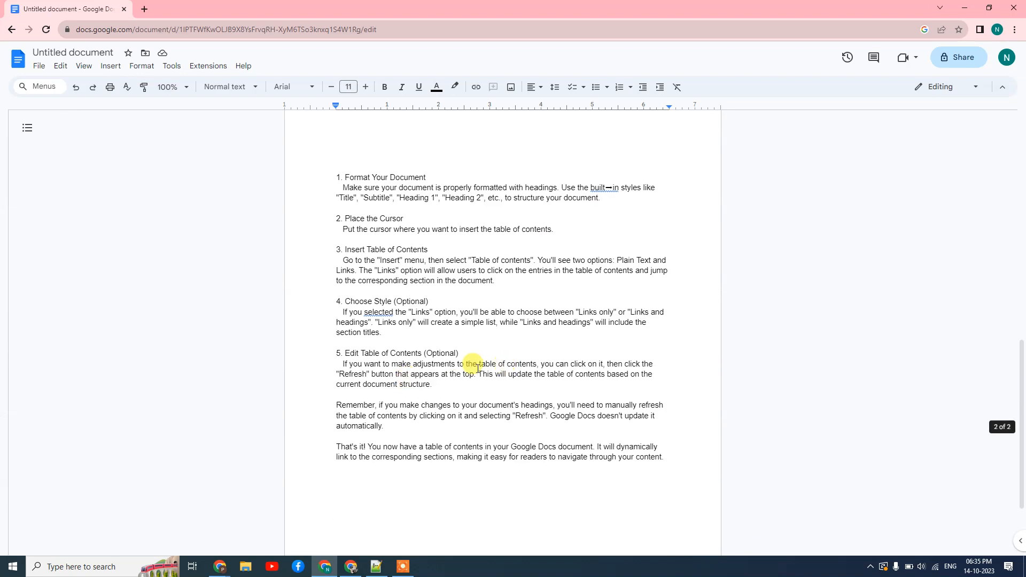
scroll(497, 257, up, 5)
scroll(497, 257, up, 5)
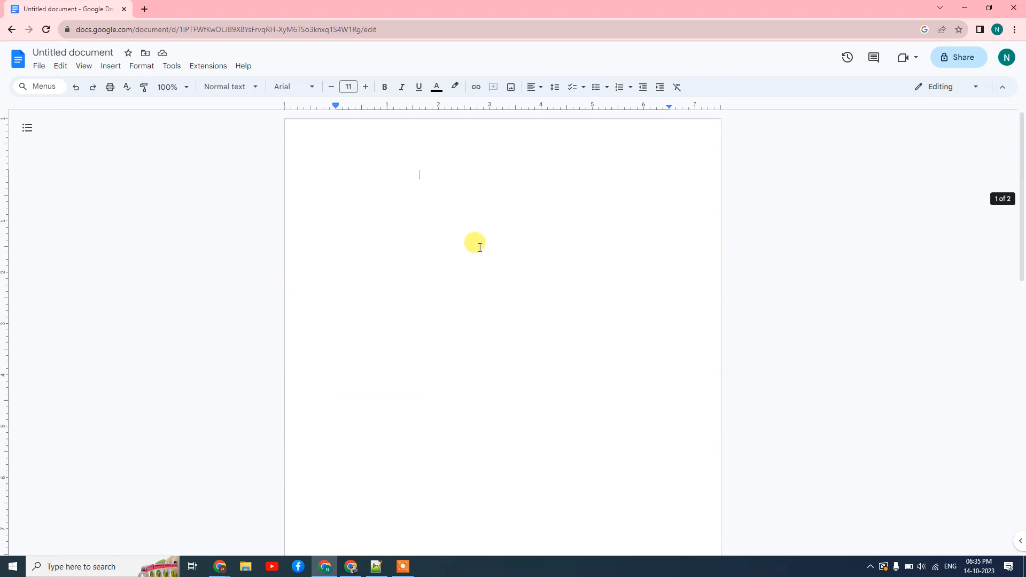
click(416, 173)
click(112, 67)
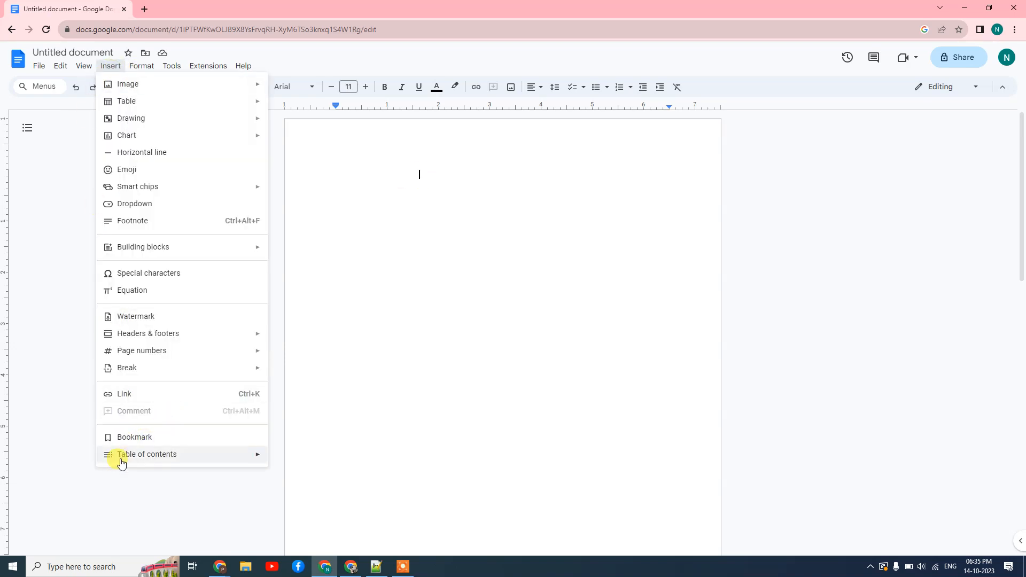
mouse_move(138, 461)
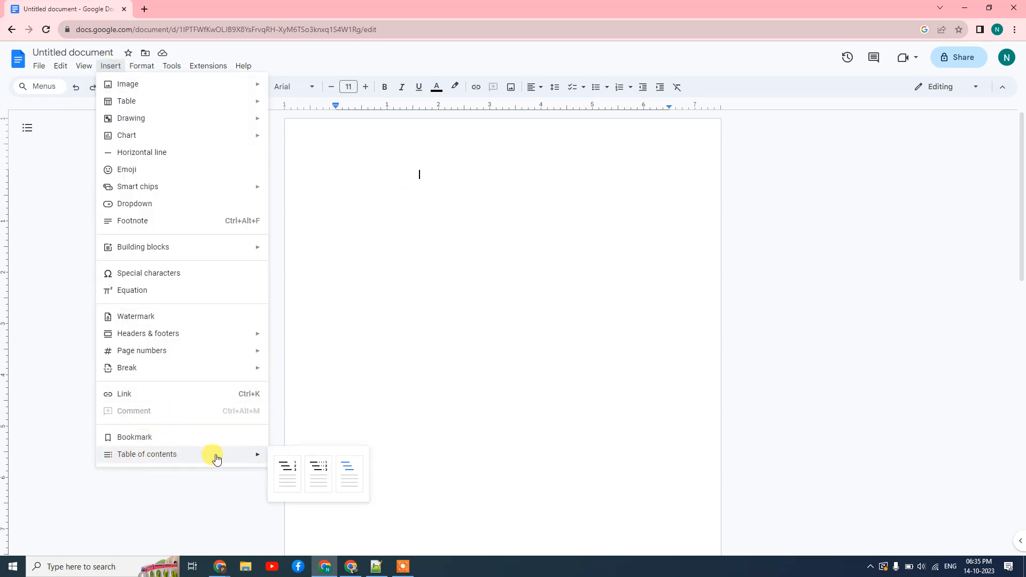
click(283, 478)
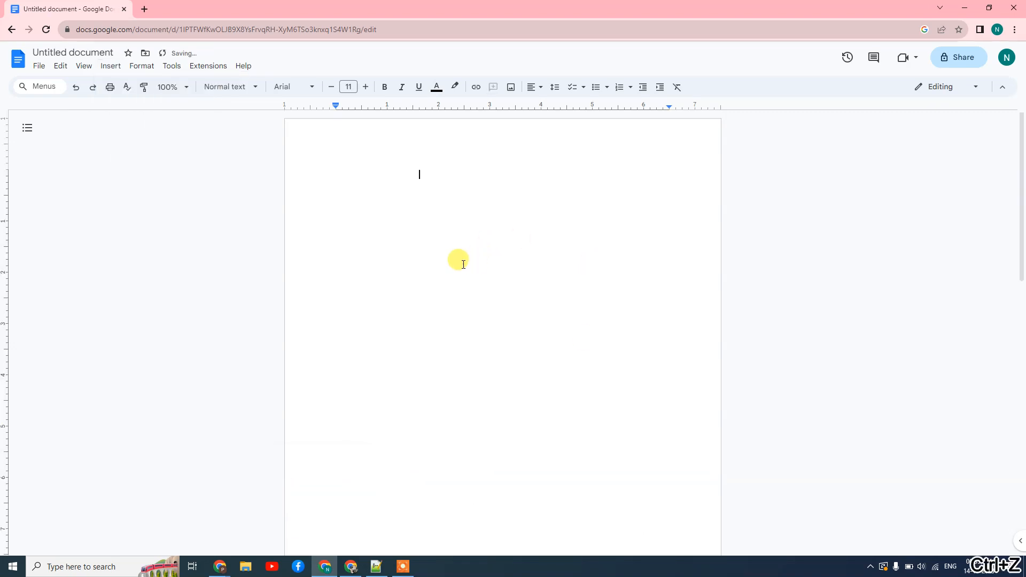
click(325, 153)
key(ctrl+z)
Step: Insert a plain-text table of contents with page numbers at the start of the blank first page and refresh it
click(111, 65)
mouse_move(178, 454)
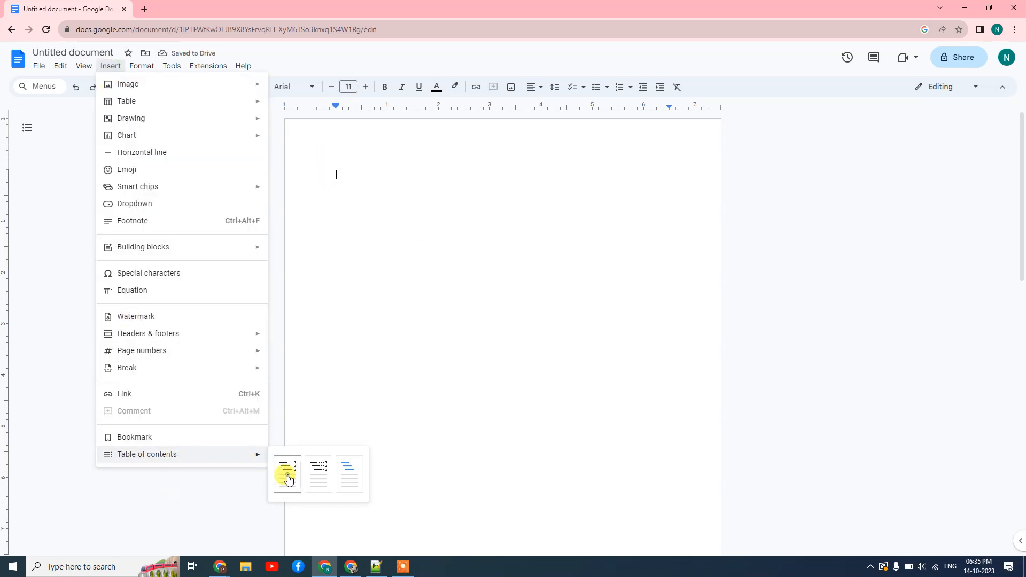
click(285, 472)
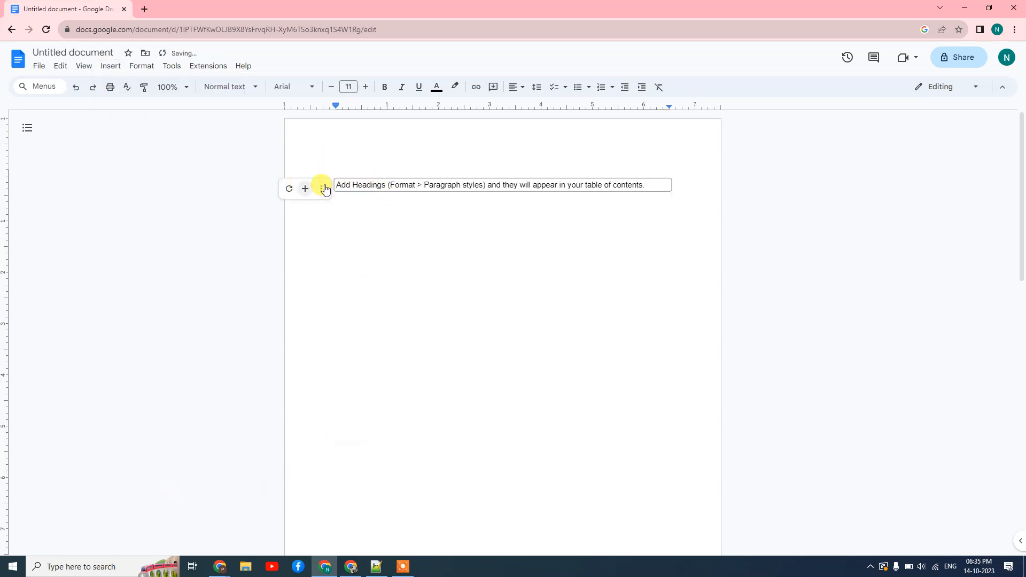
click(288, 189)
click(290, 190)
click(419, 195)
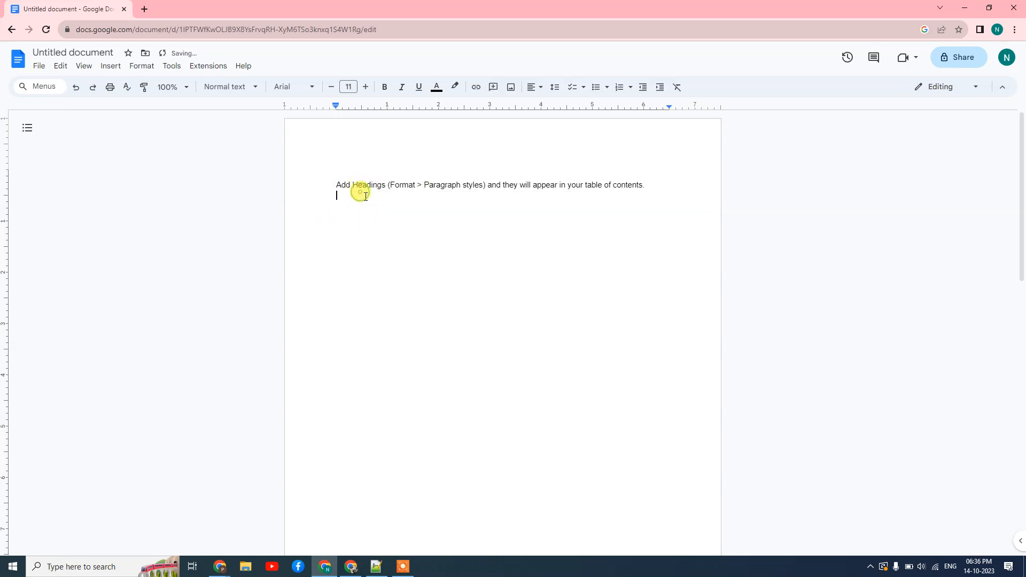
key(ctrl+Return)
key(ctrl+v)
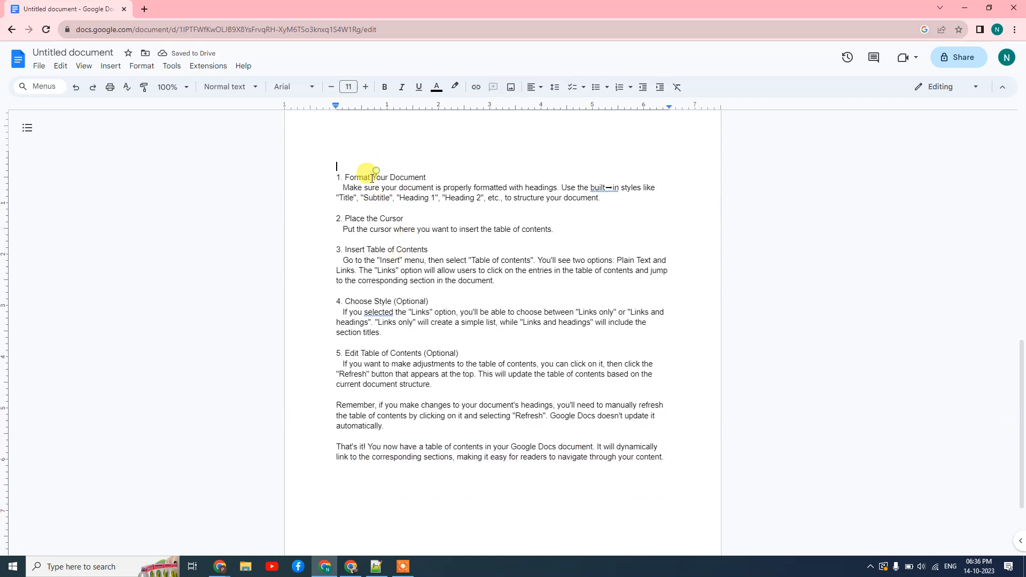
Step: Apply the Heading 1 paragraph style to the line "1. Format Your Document" on the second page
click(370, 177)
drag(439, 178, 332, 171)
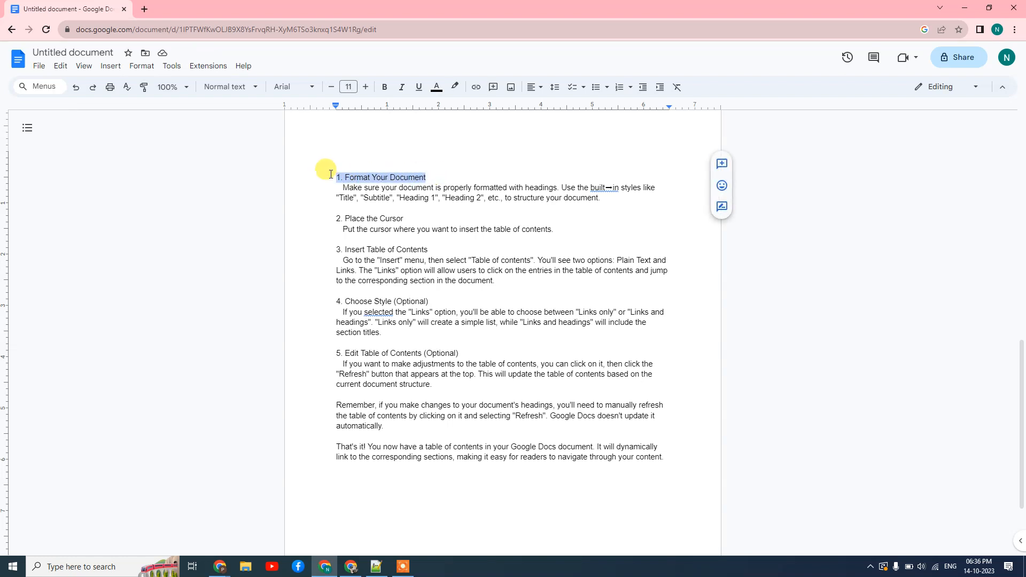
click(354, 178)
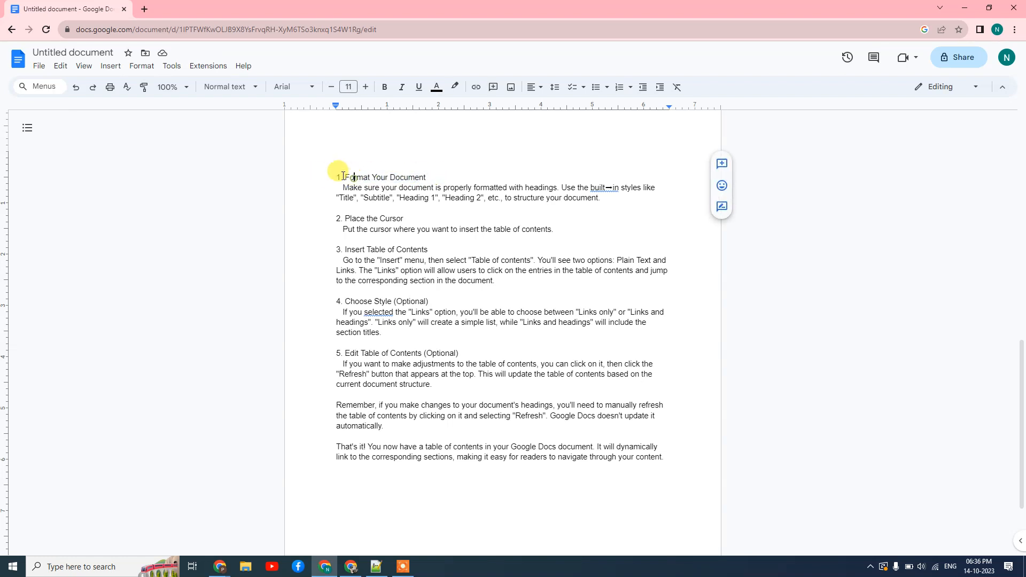
drag(335, 174, 439, 177)
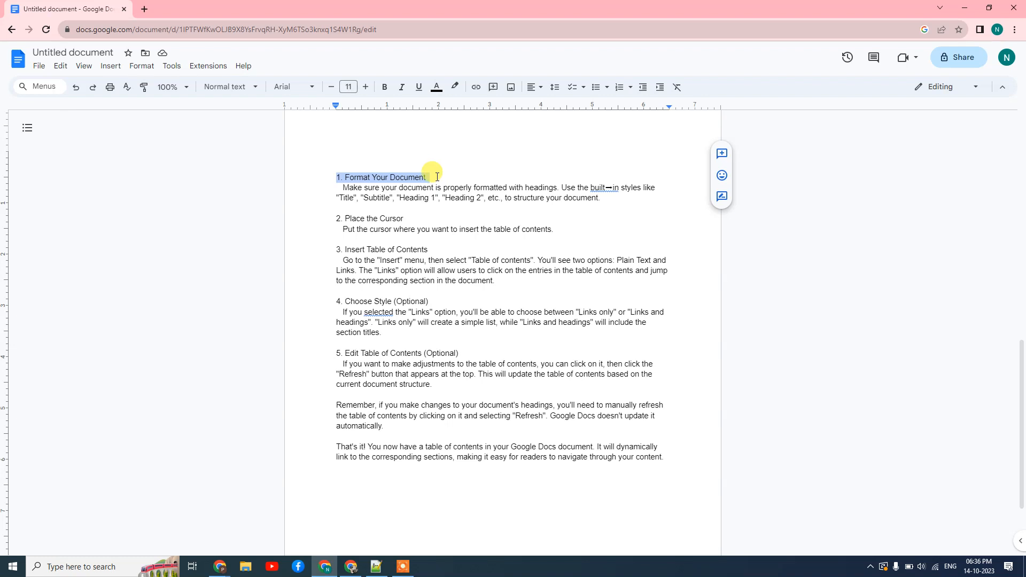
click(141, 66)
mouse_move(212, 105)
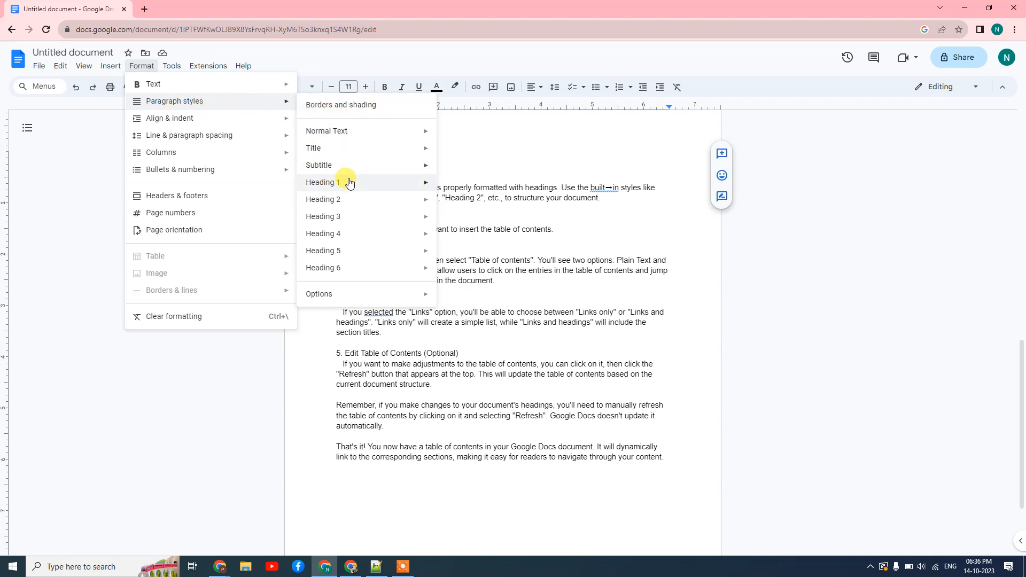
mouse_move(344, 182)
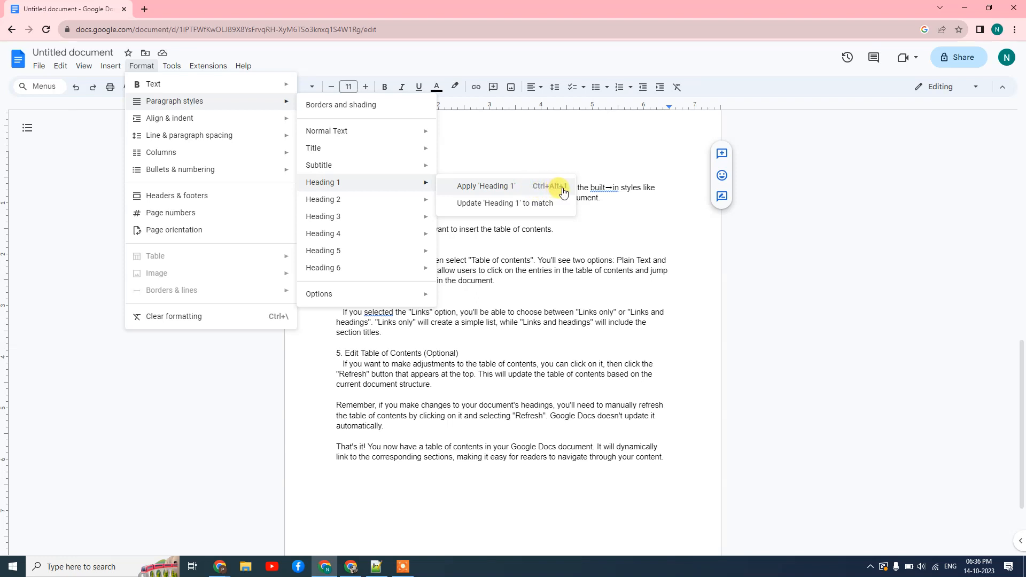
click(537, 187)
Step: Apply the Heading 2 paragraph style to the line "2. Place the Cursor"
click(403, 246)
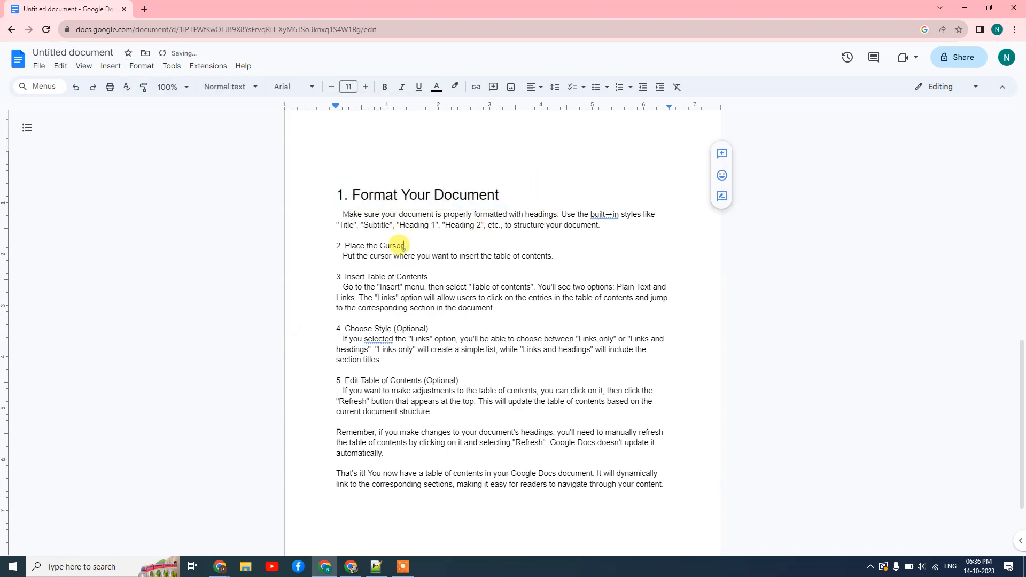
drag(422, 248, 270, 240)
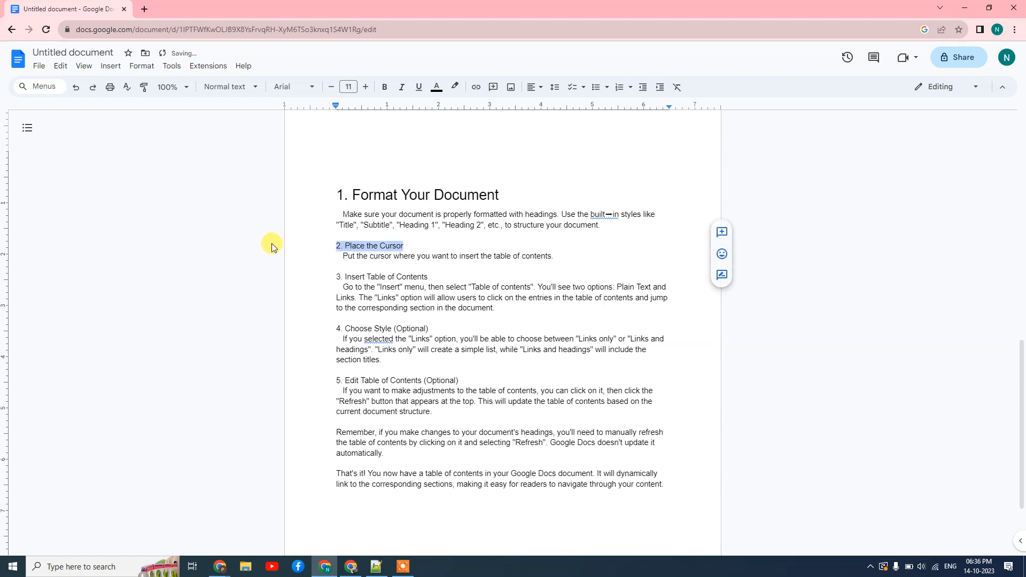
click(141, 69)
mouse_move(176, 101)
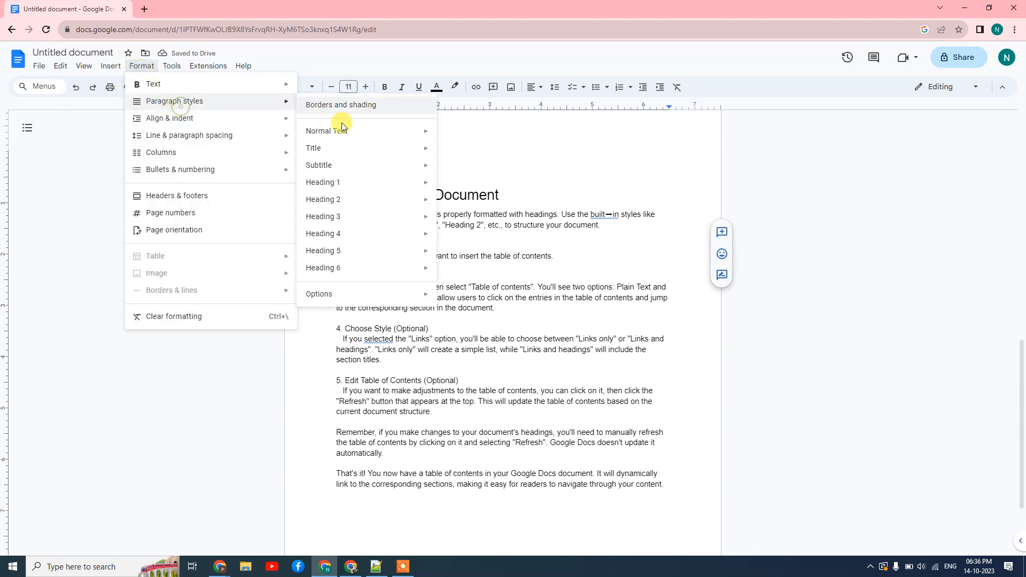
mouse_move(351, 199)
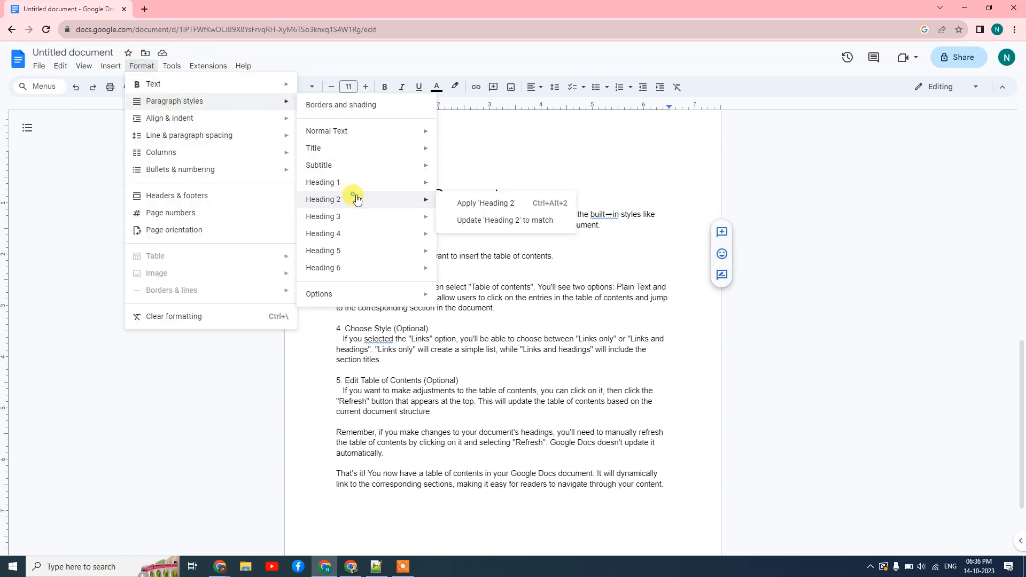
click(498, 207)
click(336, 287)
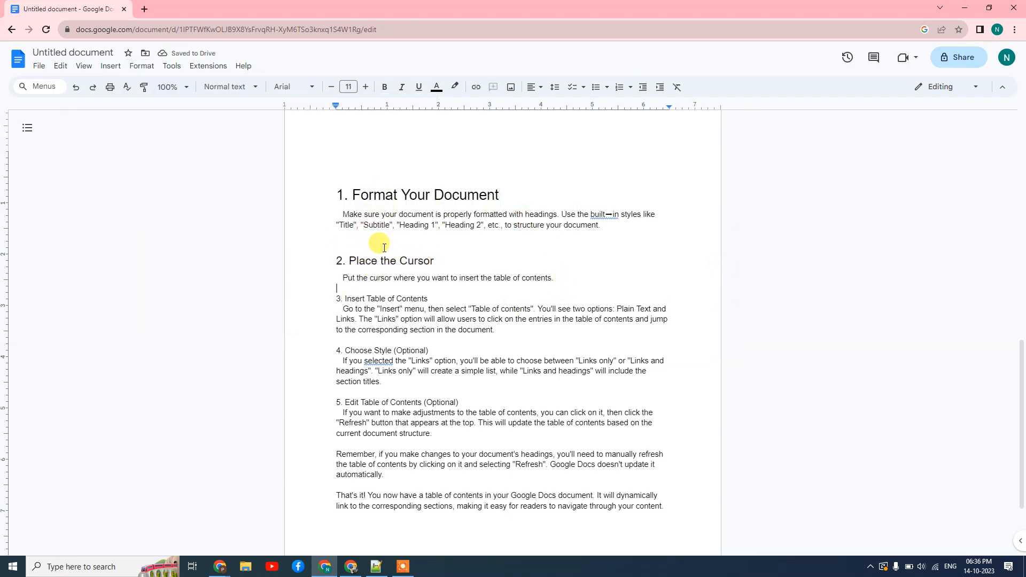
Step: Update the Heading 2 style to match the formatting of the "1. Format Your Document" heading
click(366, 259)
drag(337, 193, 501, 193)
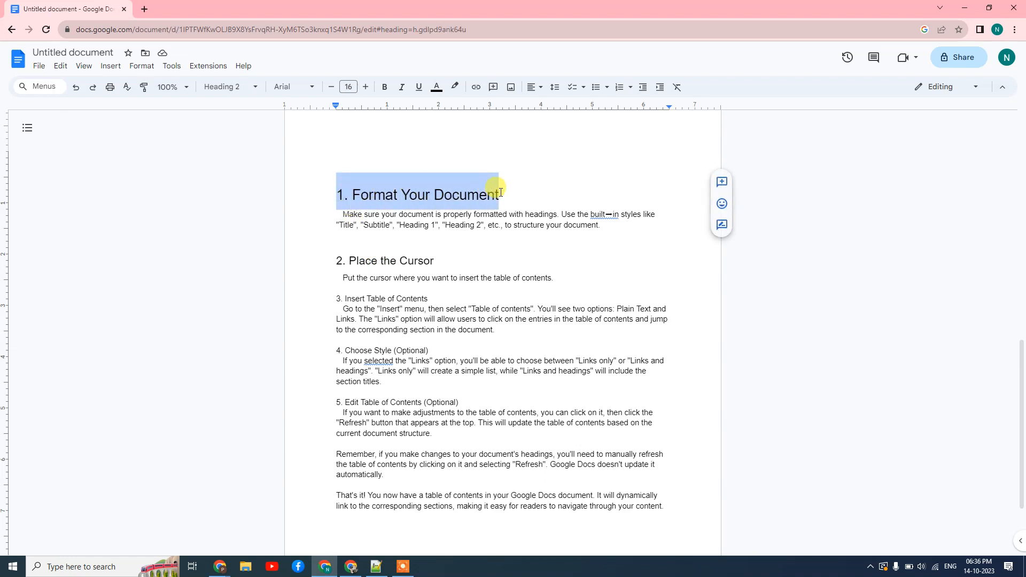
click(151, 70)
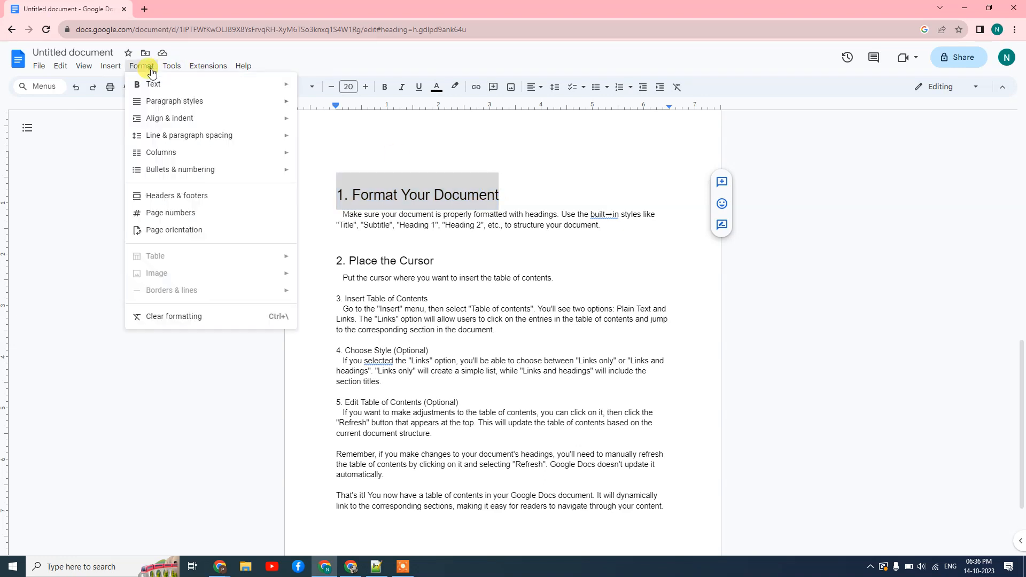
mouse_move(195, 105)
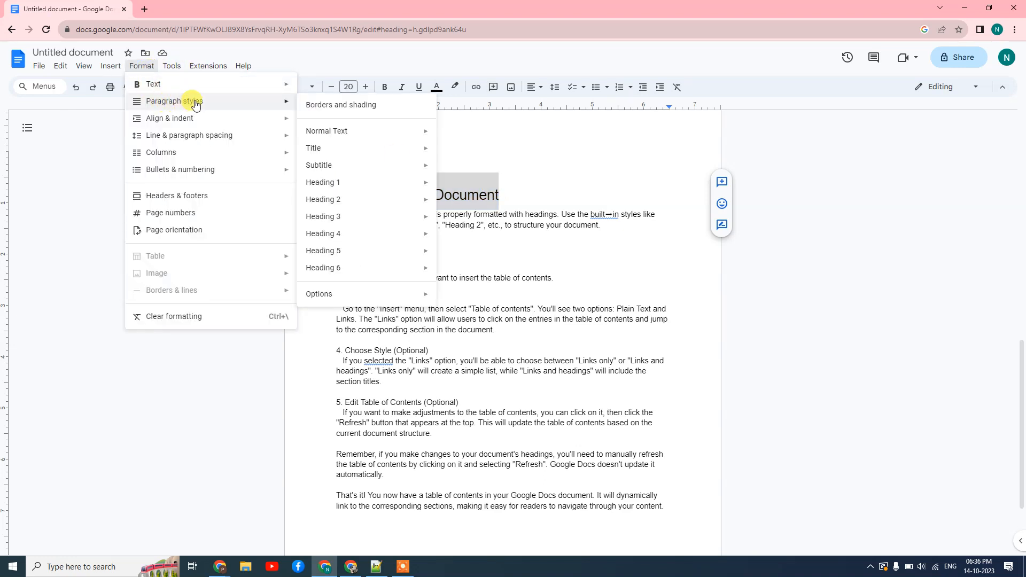
mouse_move(357, 209)
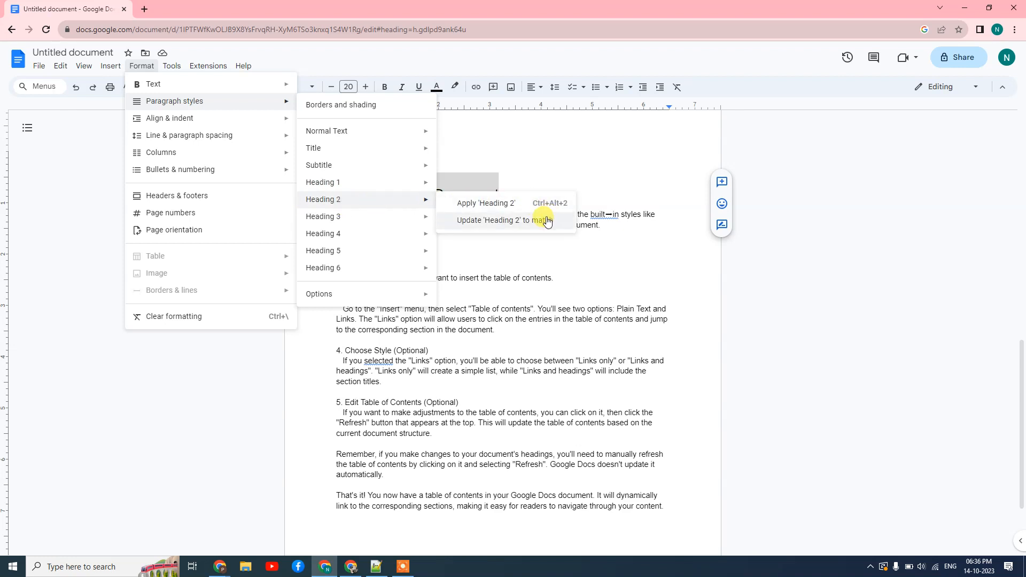
click(526, 220)
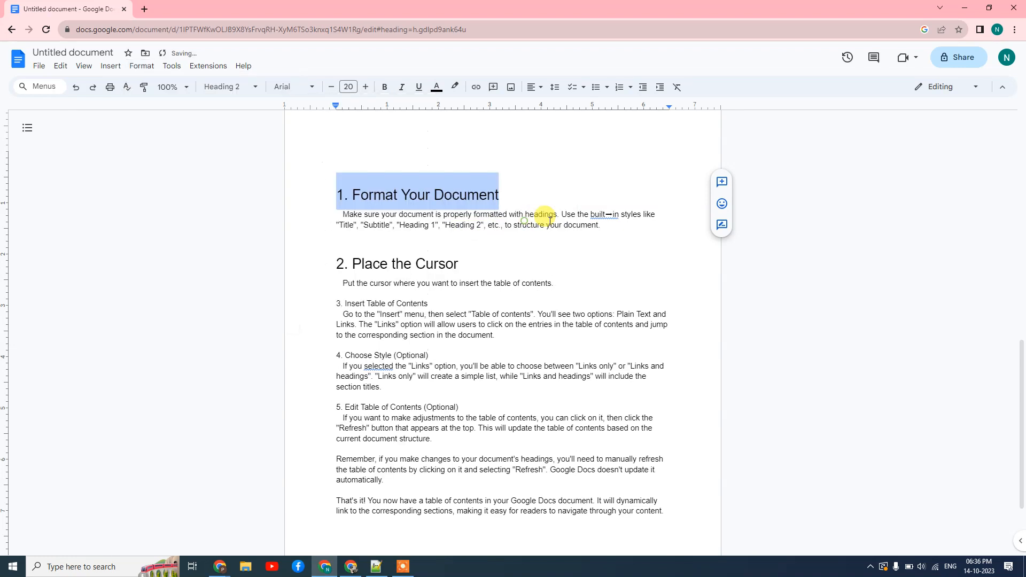
click(435, 265)
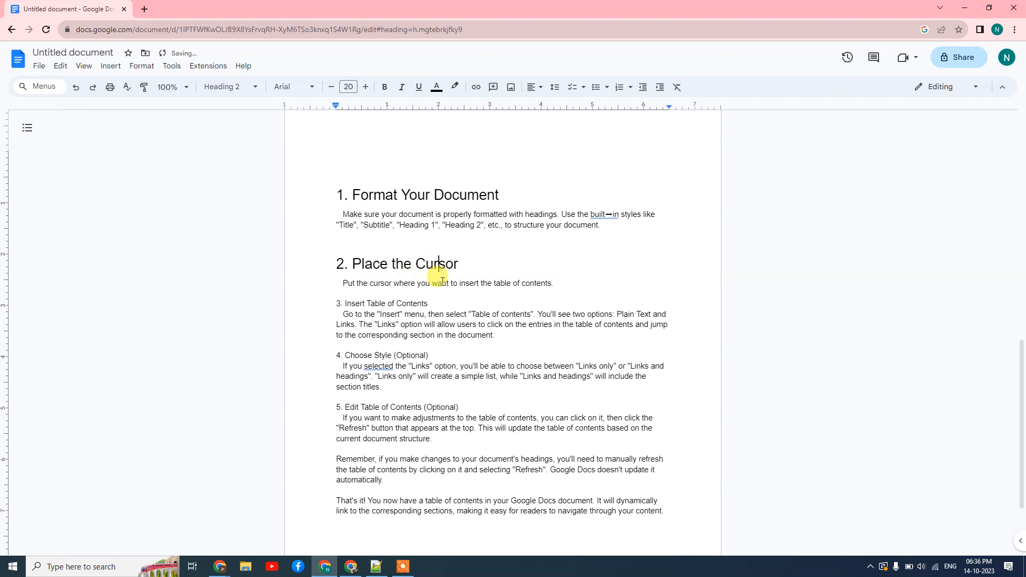
Step: Apply the Heading 3 paragraph style to the line "3. Insert Table of Contents"
drag(428, 304, 300, 298)
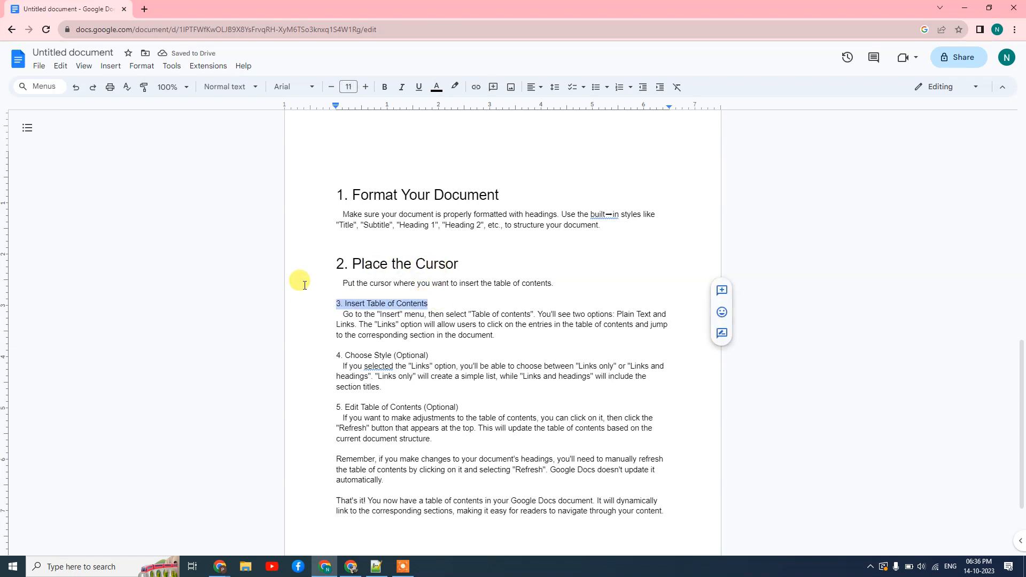
click(169, 68)
click(142, 67)
click(143, 69)
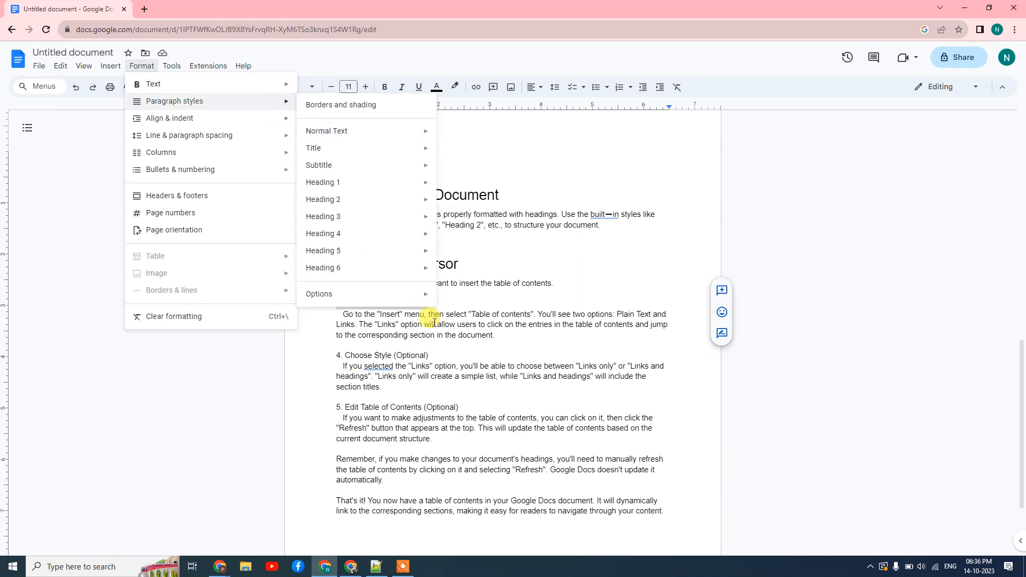
mouse_move(362, 215)
click(480, 219)
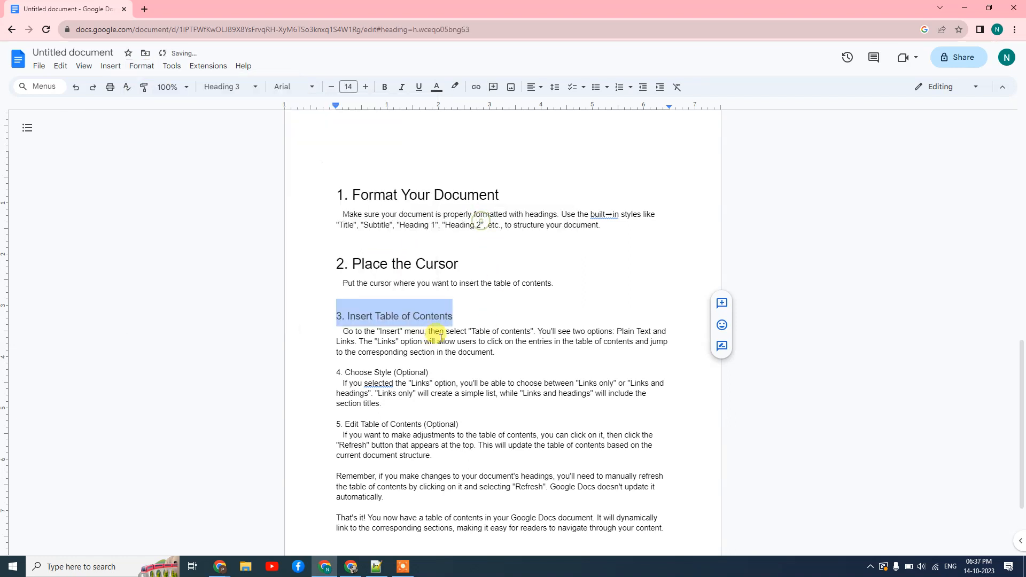
click(435, 317)
Step: Update the Heading 3 style to match the formatting of the "2. Place the Cursor" heading
drag(460, 263, 311, 256)
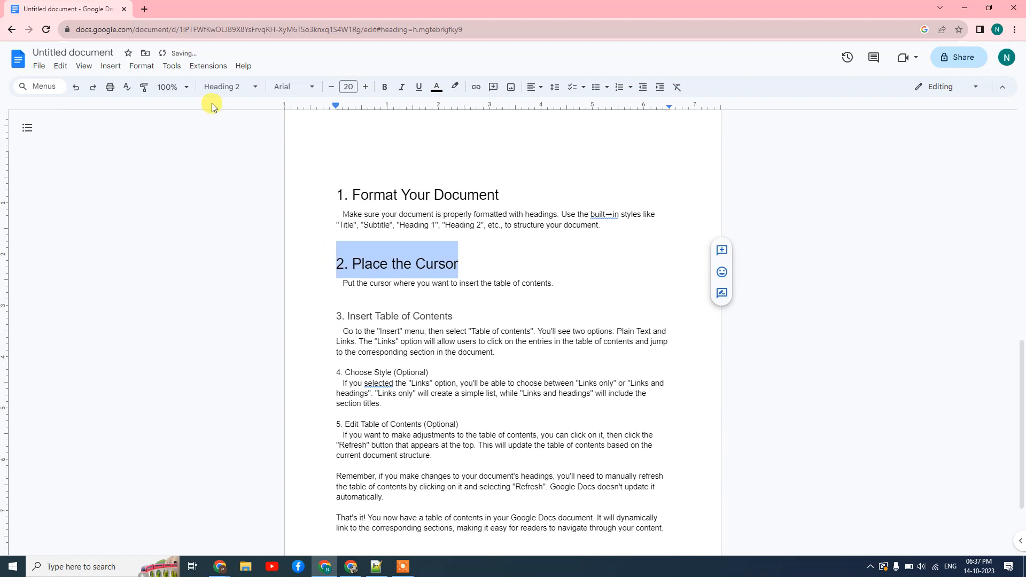
click(141, 66)
mouse_move(172, 103)
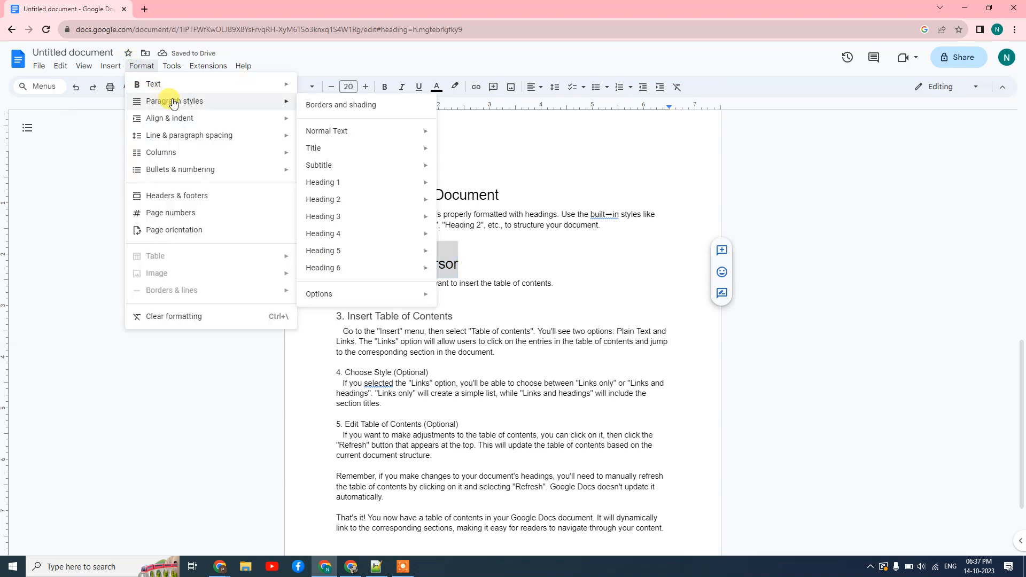
mouse_move(349, 217)
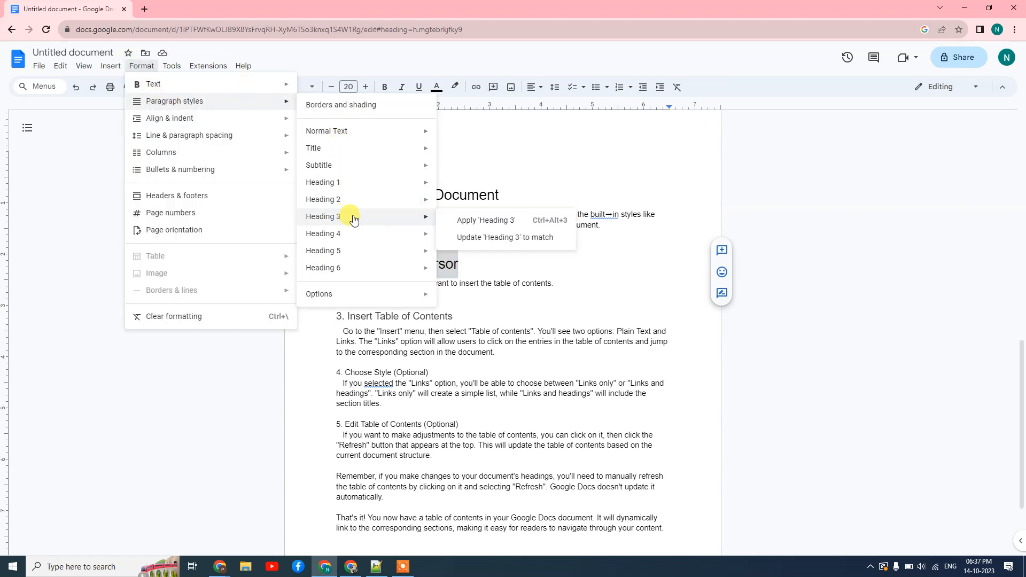
click(472, 238)
click(529, 302)
click(531, 266)
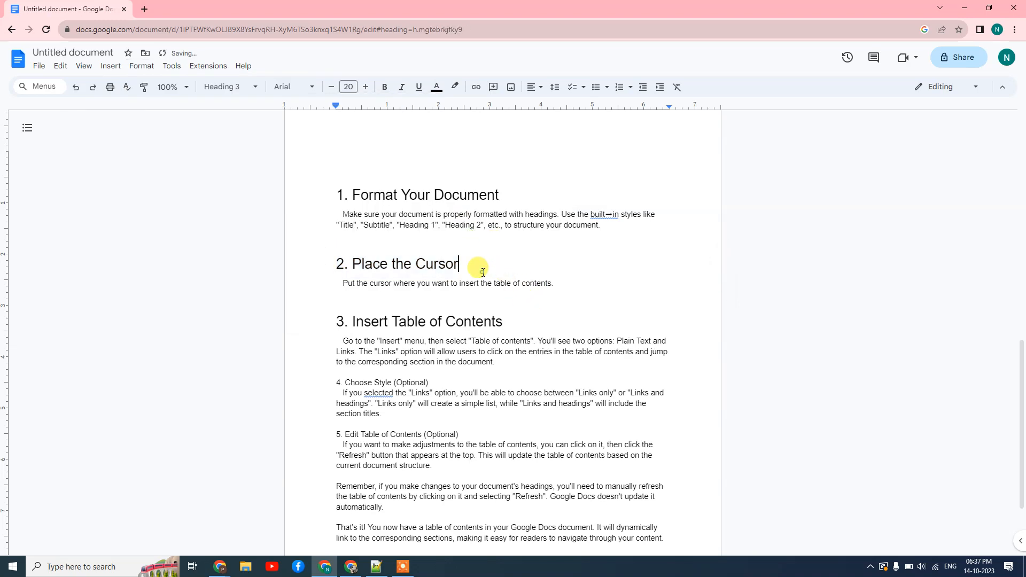
Step: Update the table of contents on the first page so it lists the document's headings
scroll(479, 255, up, 10)
click(477, 254)
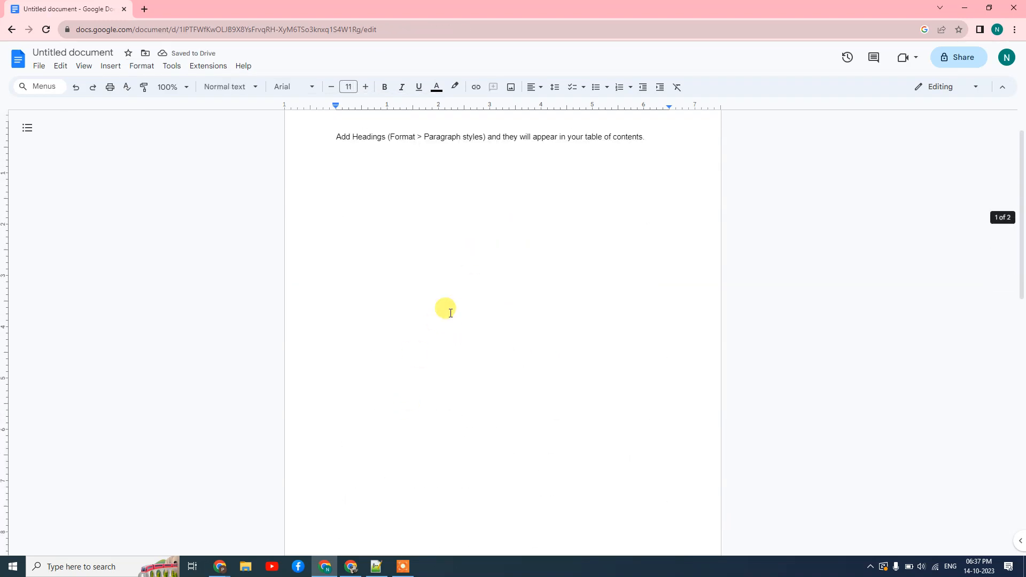
scroll(452, 314, down, 6)
scroll(453, 315, up, 6)
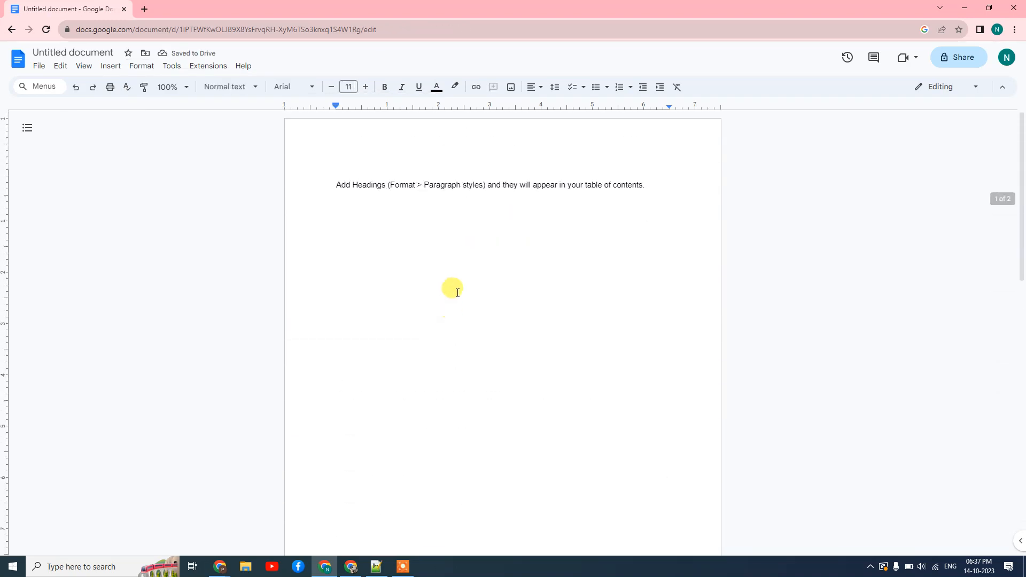
click(351, 188)
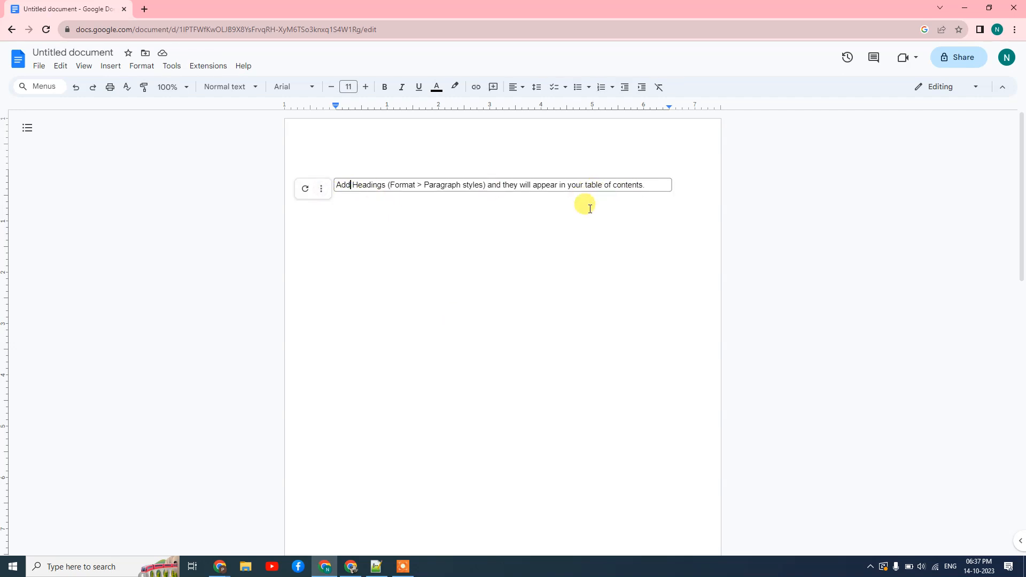
click(422, 229)
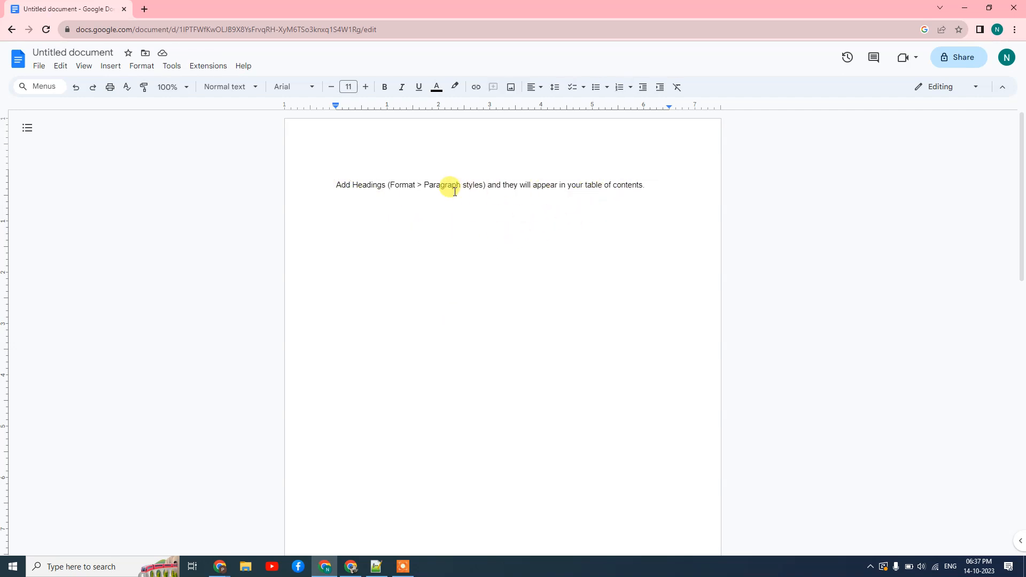
click(437, 188)
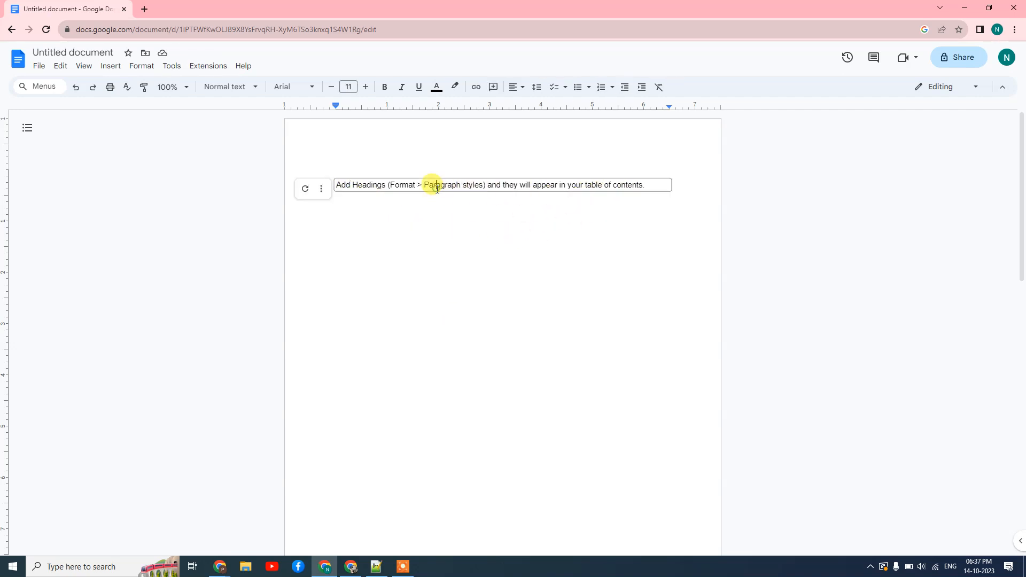
click(304, 190)
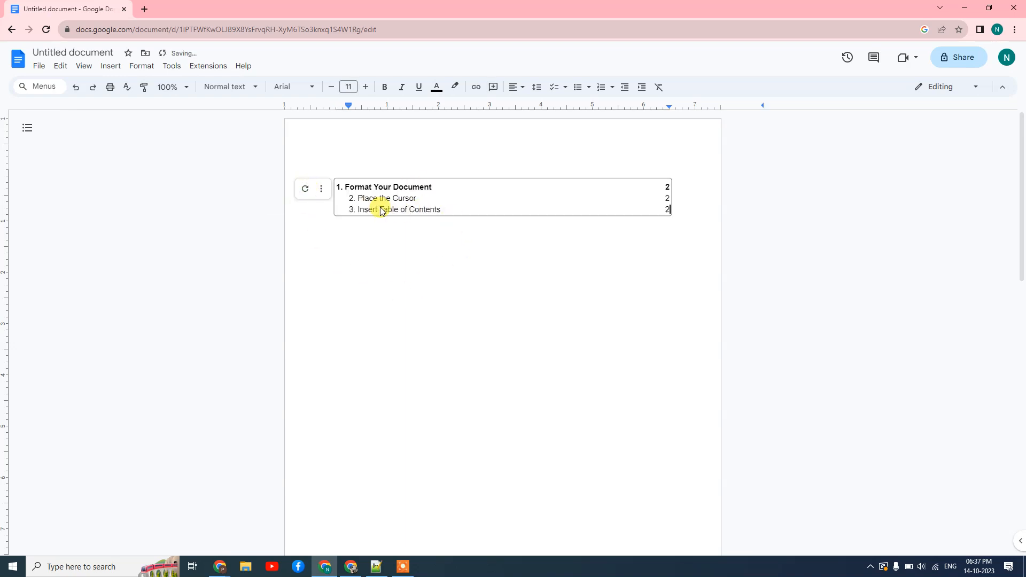
Step: Examine the entries and page numbers in the table of contents and compare them with the headings on the second page
click(421, 199)
click(498, 280)
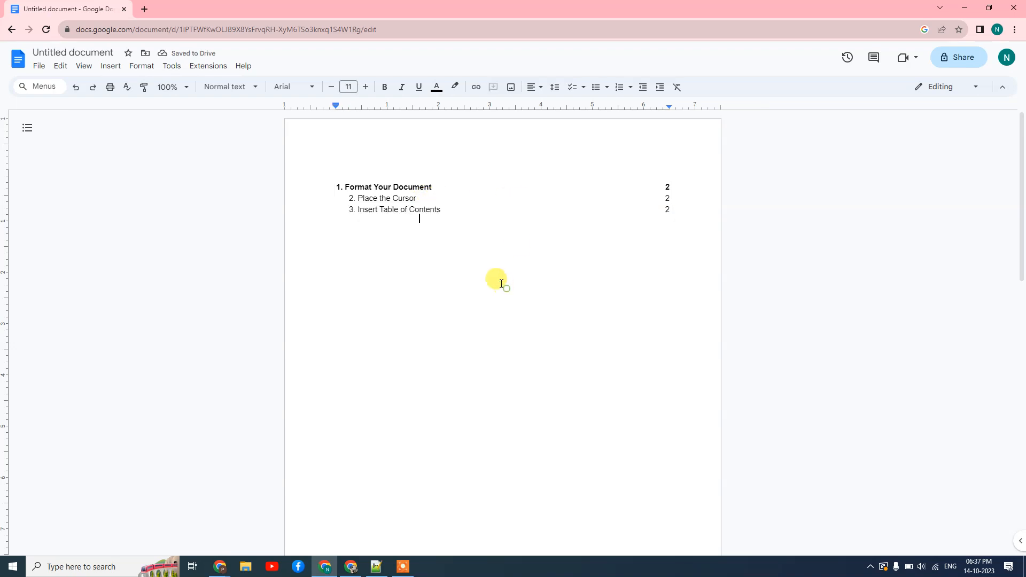
click(342, 187)
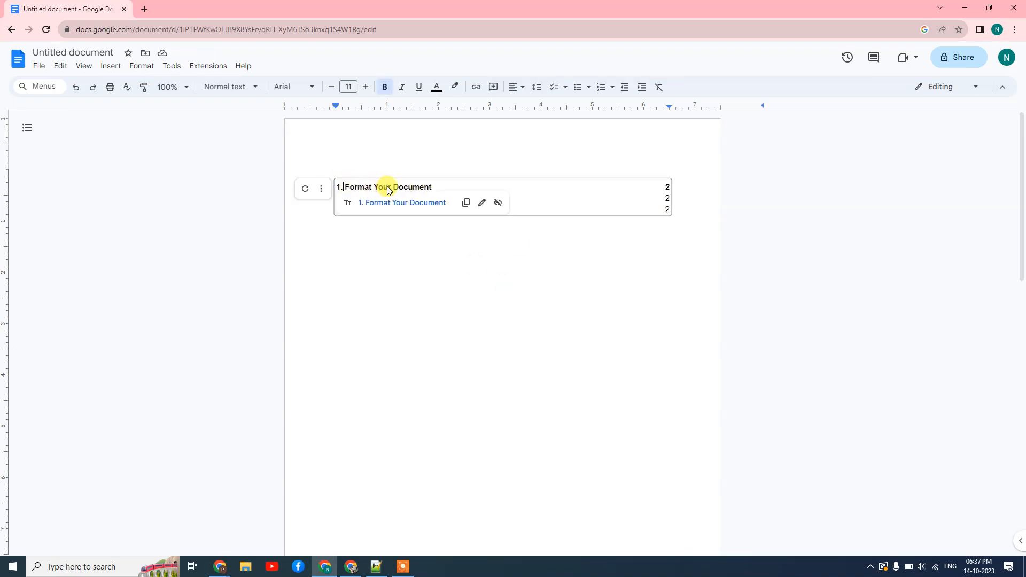
click(354, 254)
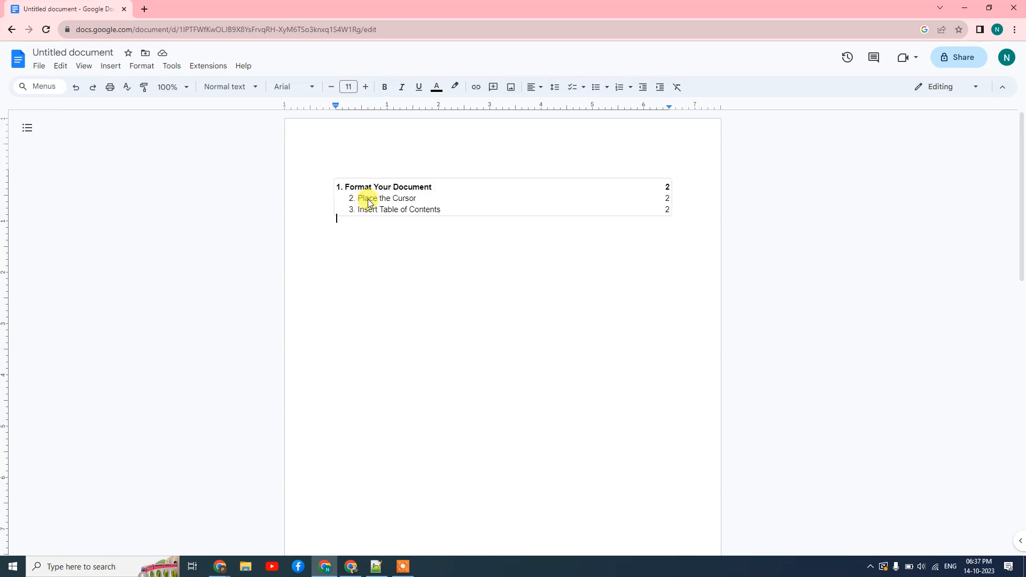
click(668, 189)
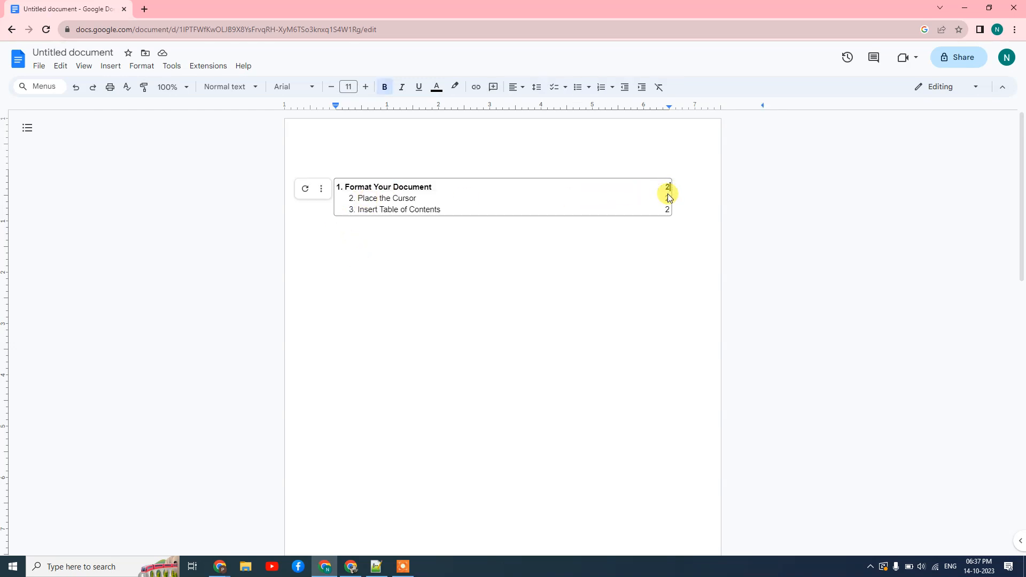
drag(668, 196, 669, 205)
scroll(575, 291, down, 5)
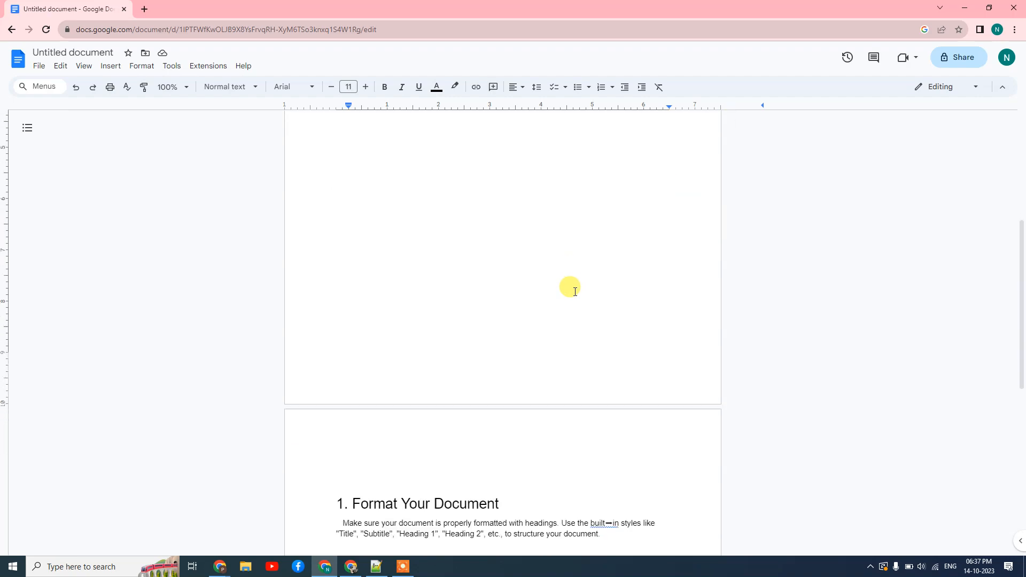
scroll(575, 291, down, 8)
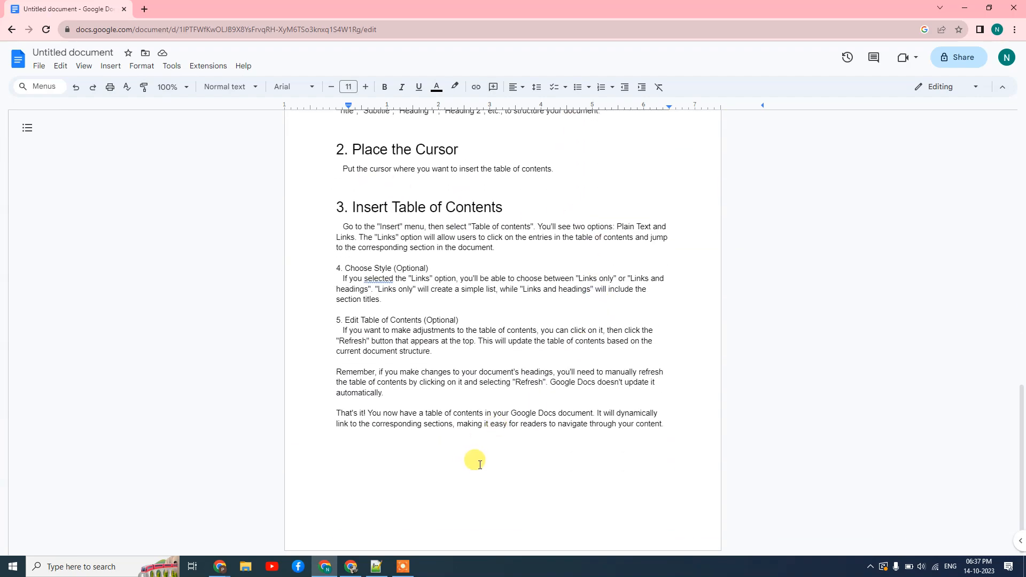
scroll(579, 259, up, 20)
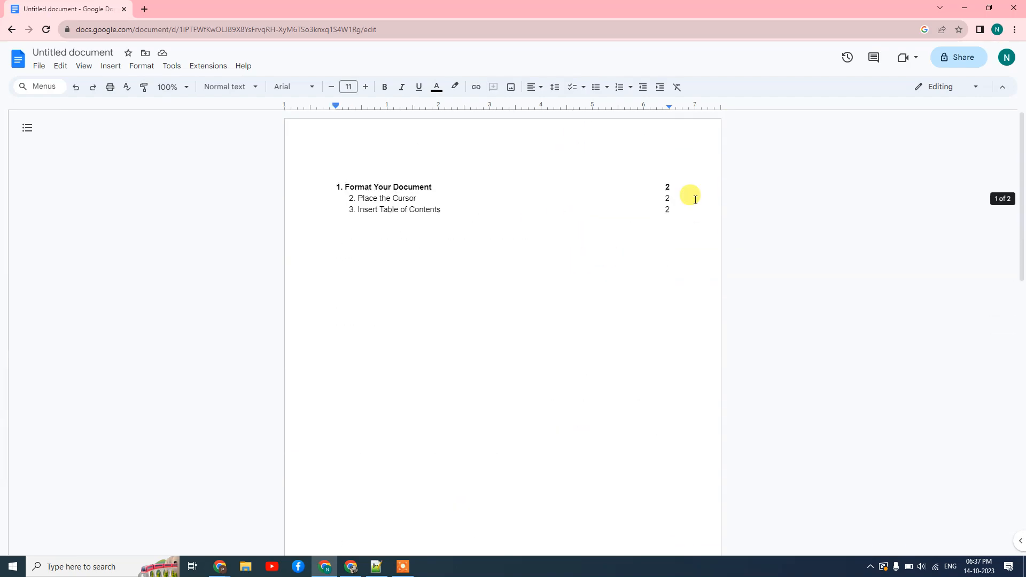
Step: Open the formatting options of the table of contents
click(669, 188)
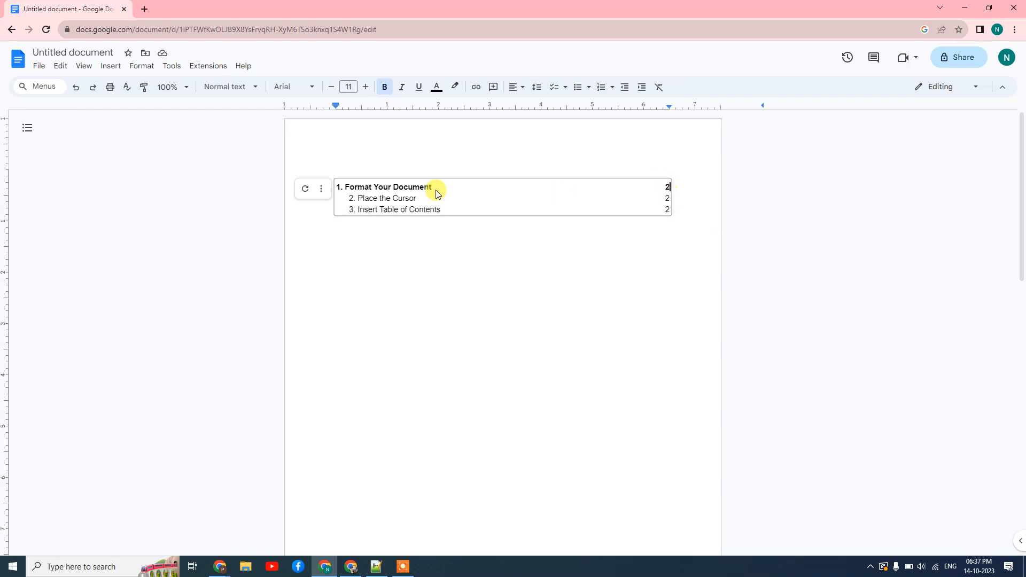
click(322, 188)
click(359, 226)
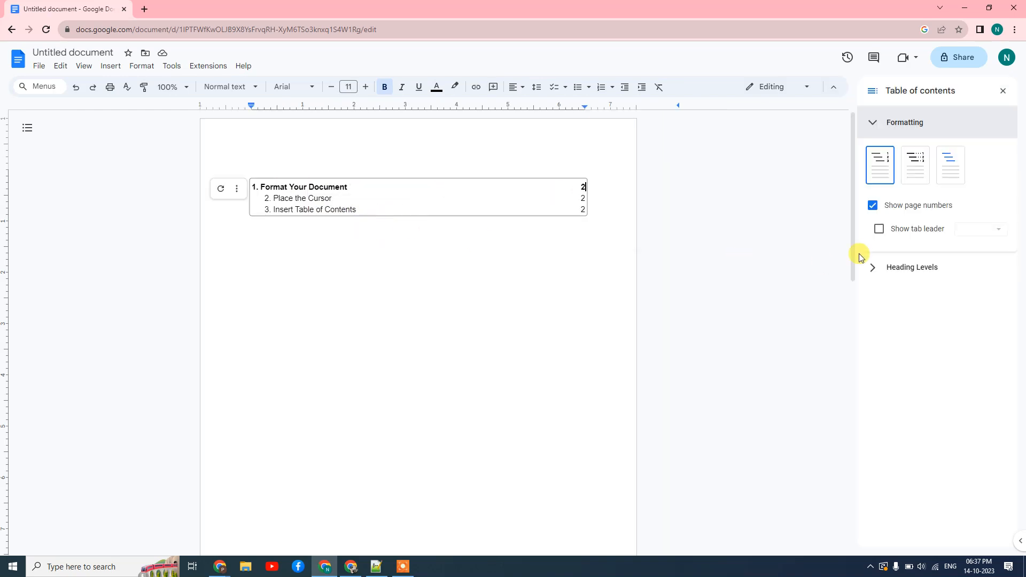
Step: Try the plain text, dotted and links formats on the table of contents, and show page numbers with the links format
click(914, 166)
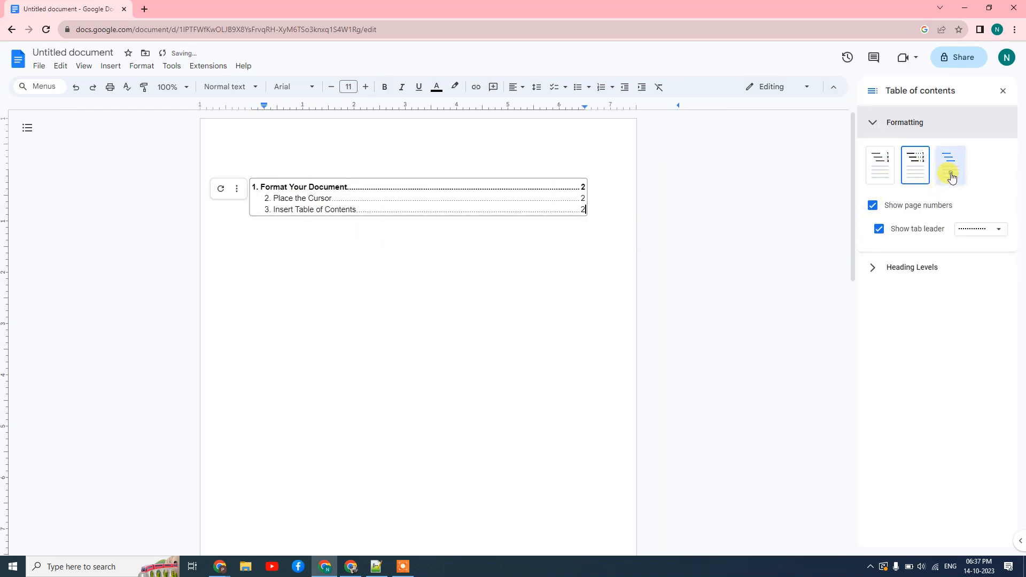
click(951, 177)
click(915, 166)
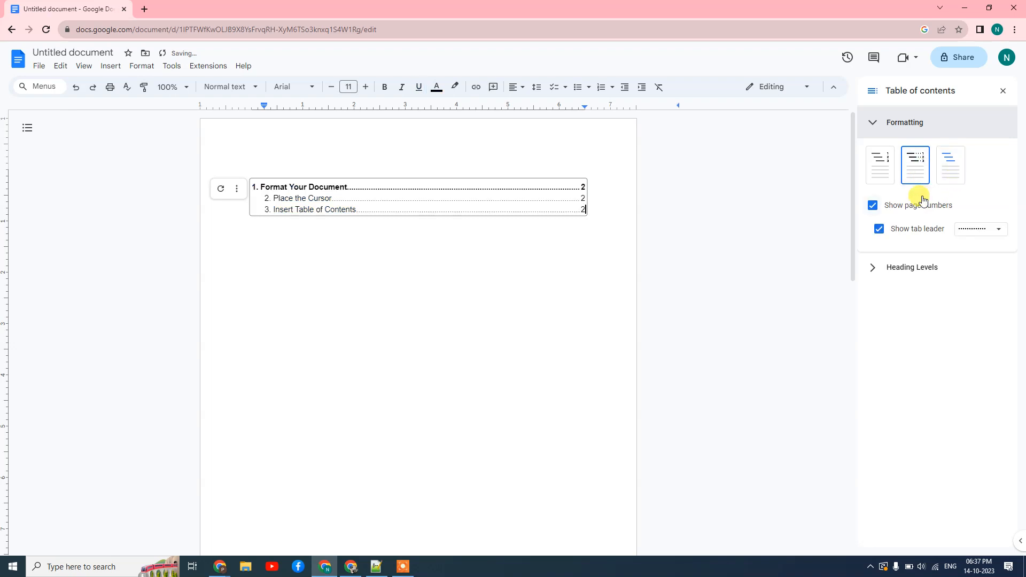
click(946, 177)
click(882, 170)
click(916, 170)
click(949, 171)
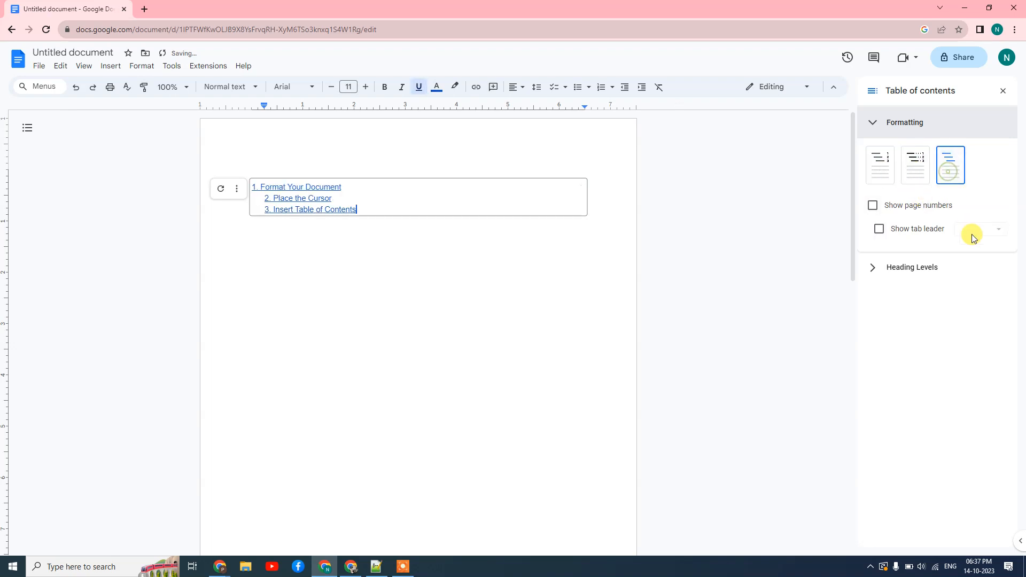
click(873, 207)
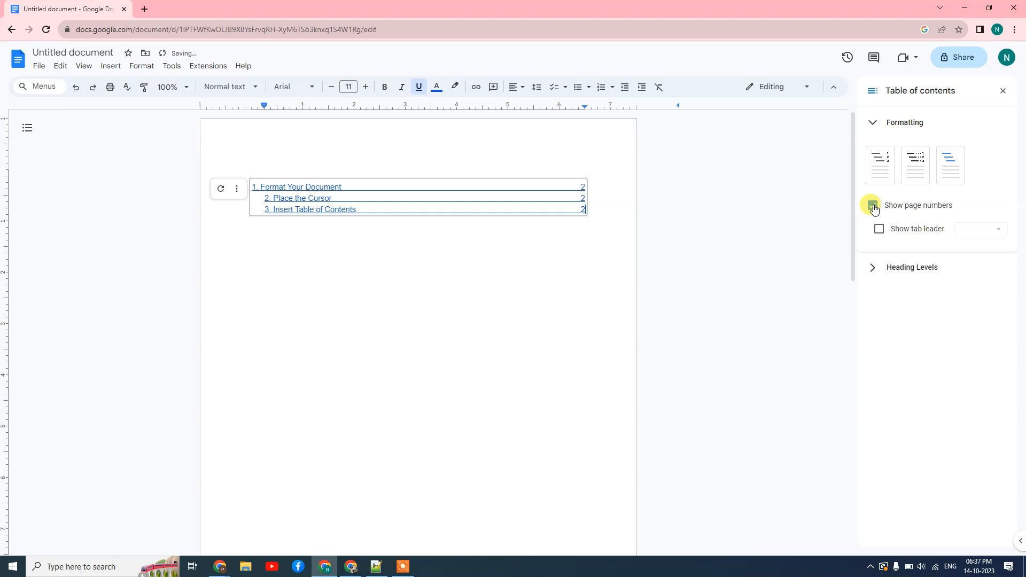
Step: Apply the plain text format with page numbers to the table of contents and set its tab leader to a solid line
click(914, 165)
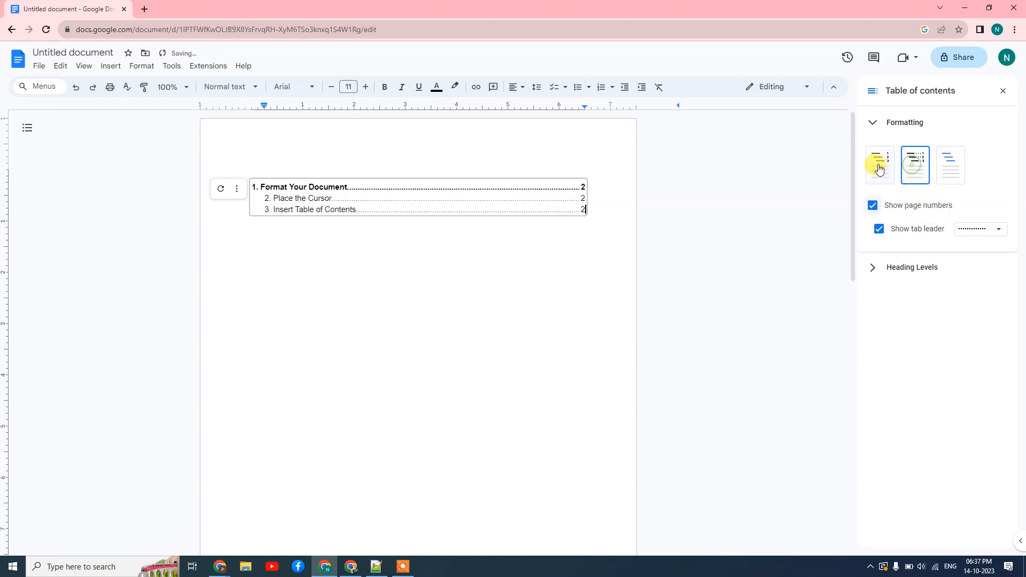
click(880, 169)
click(880, 229)
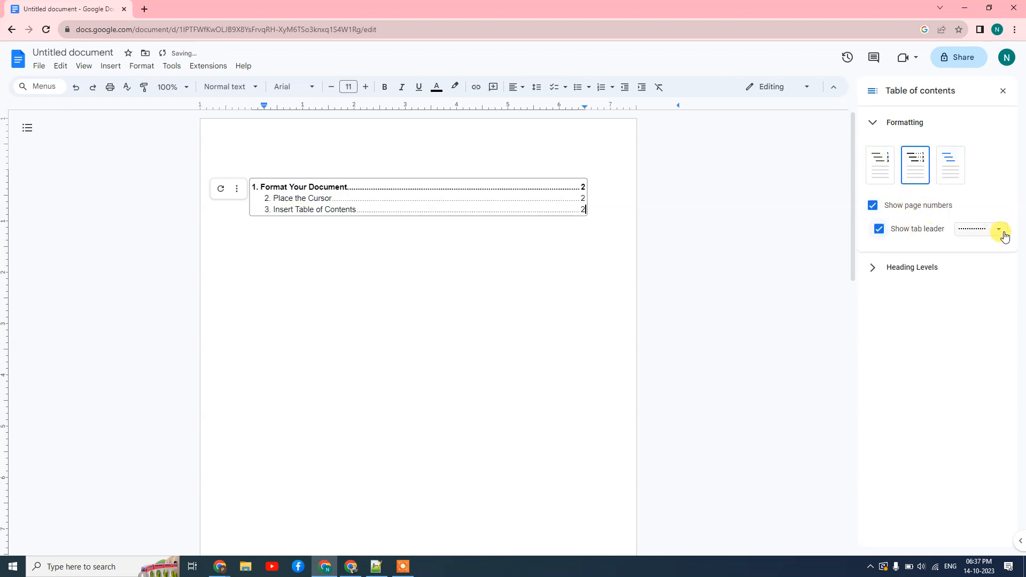
click(998, 230)
click(989, 250)
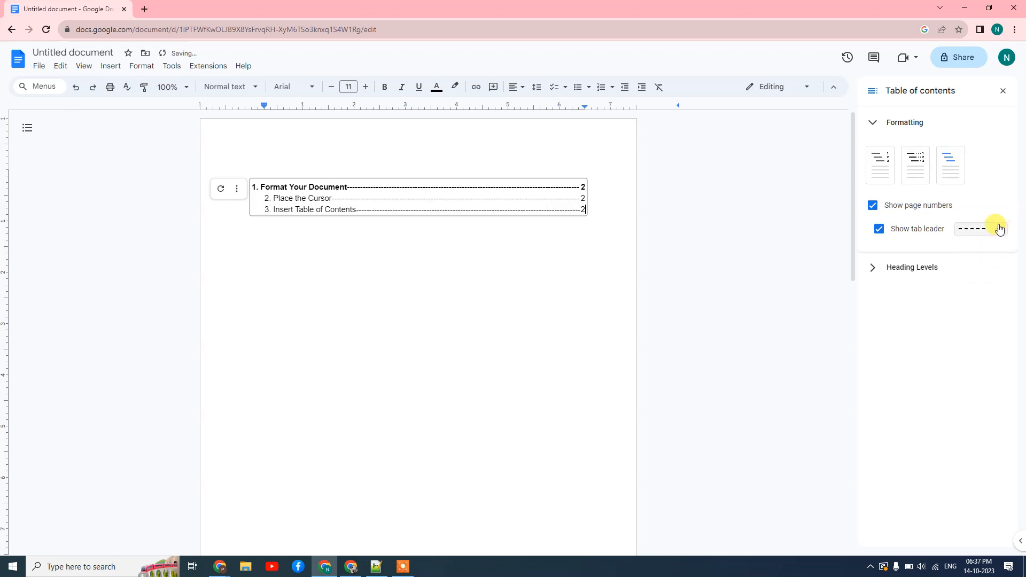
click(998, 230)
click(994, 245)
Step: Exclude the Heading 2 and Heading 3 levels from the table of contents and include both again
click(874, 274)
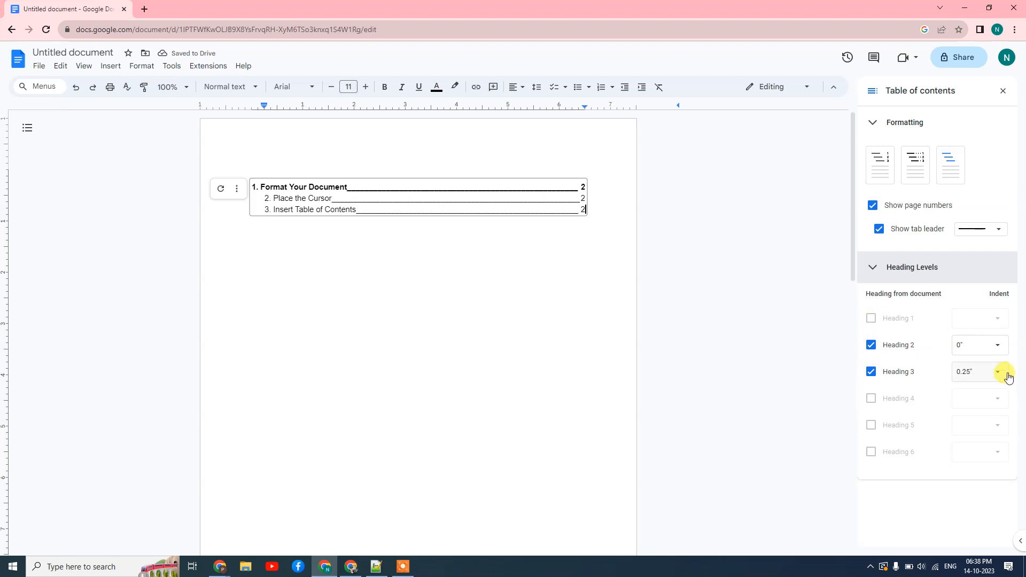
click(872, 346)
click(873, 374)
click(873, 373)
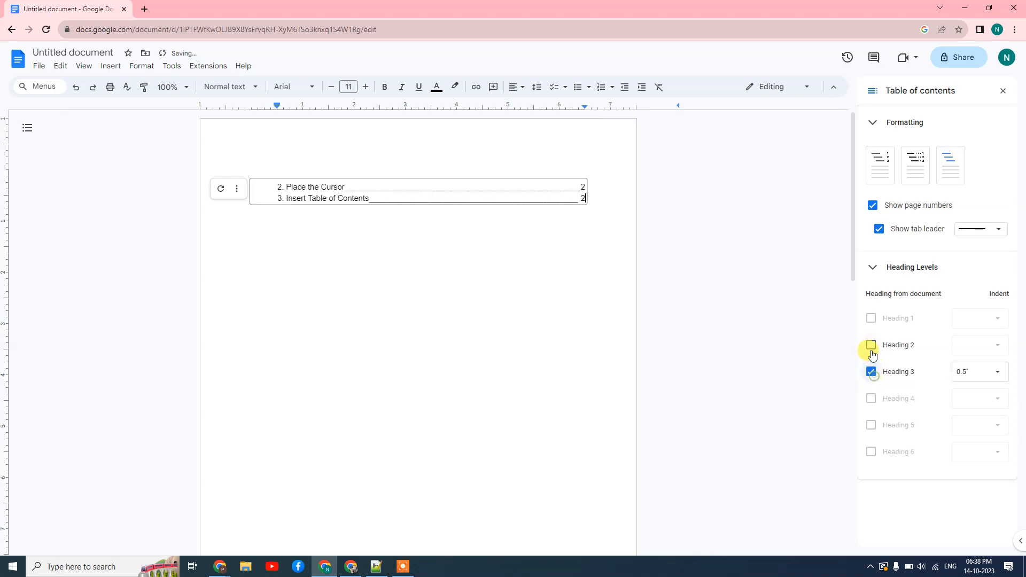
click(872, 345)
Step: Set the indent of the Heading 2 and Heading 3 levels in the table of contents to 0"
click(997, 345)
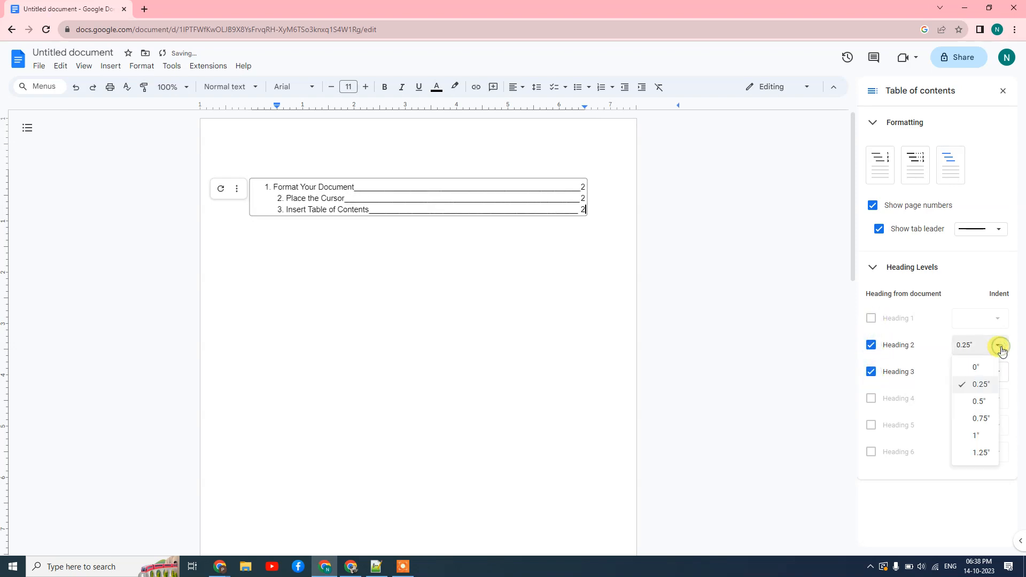
click(984, 368)
click(998, 372)
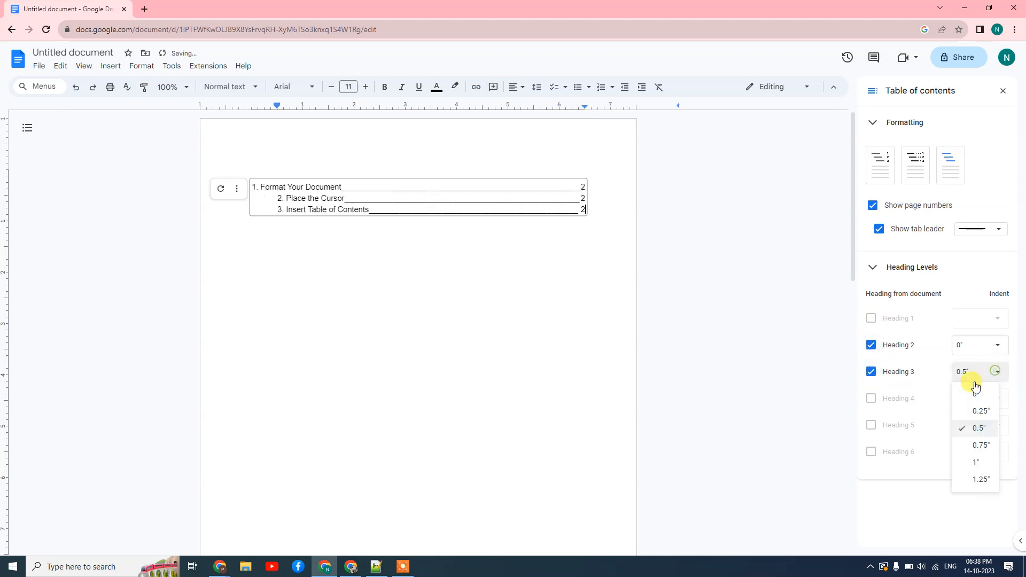
click(974, 392)
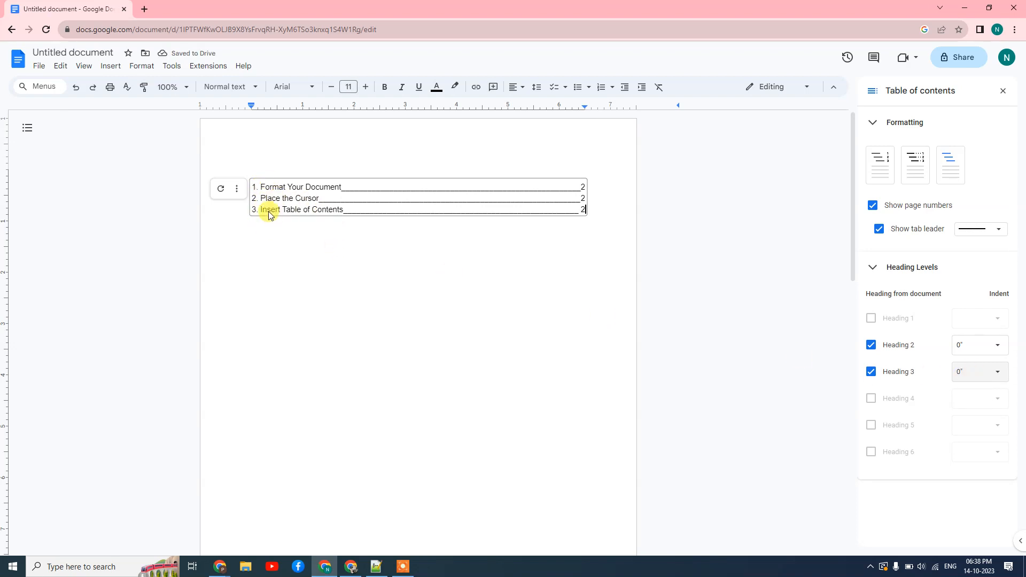
Step: Set the indent of the Heading 2 and Heading 3 levels to 0.25" and deselect the table of contents
click(996, 345)
click(987, 384)
click(996, 372)
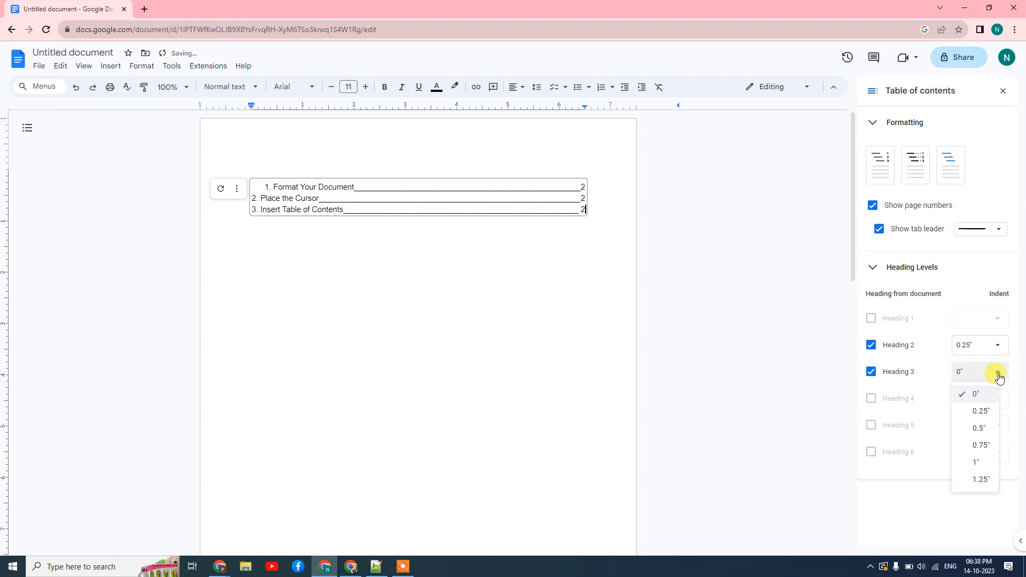
click(983, 412)
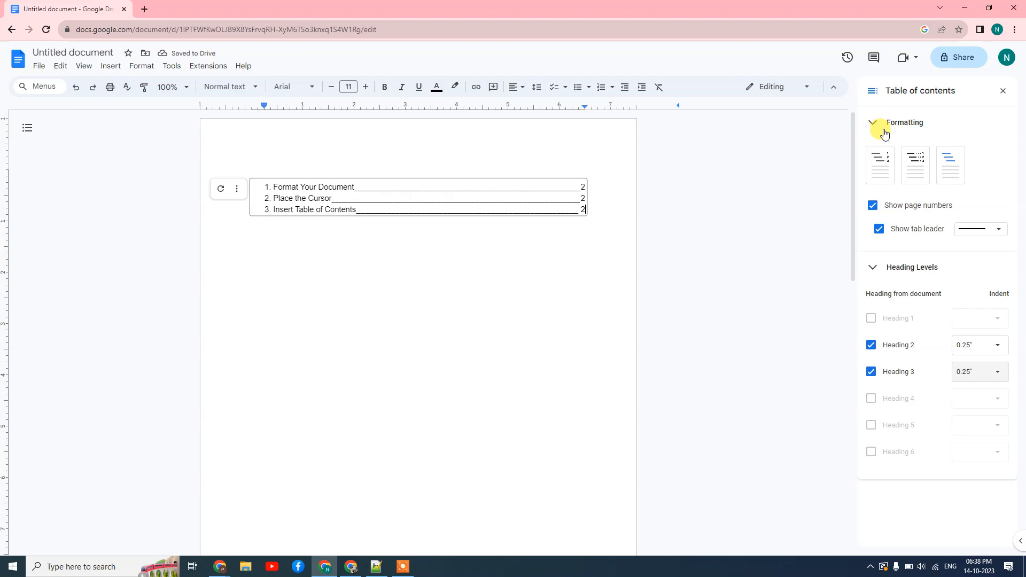
click(466, 302)
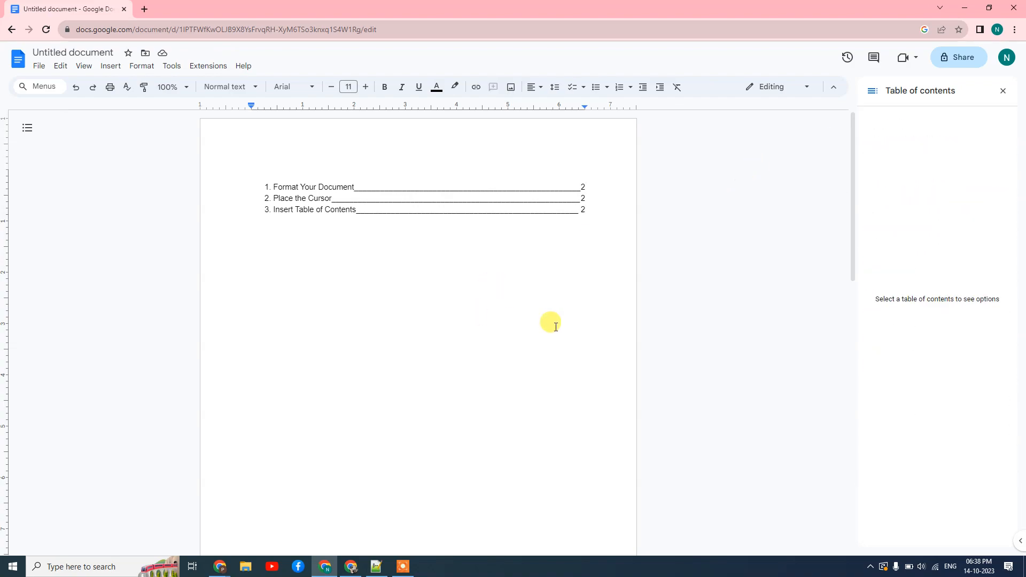